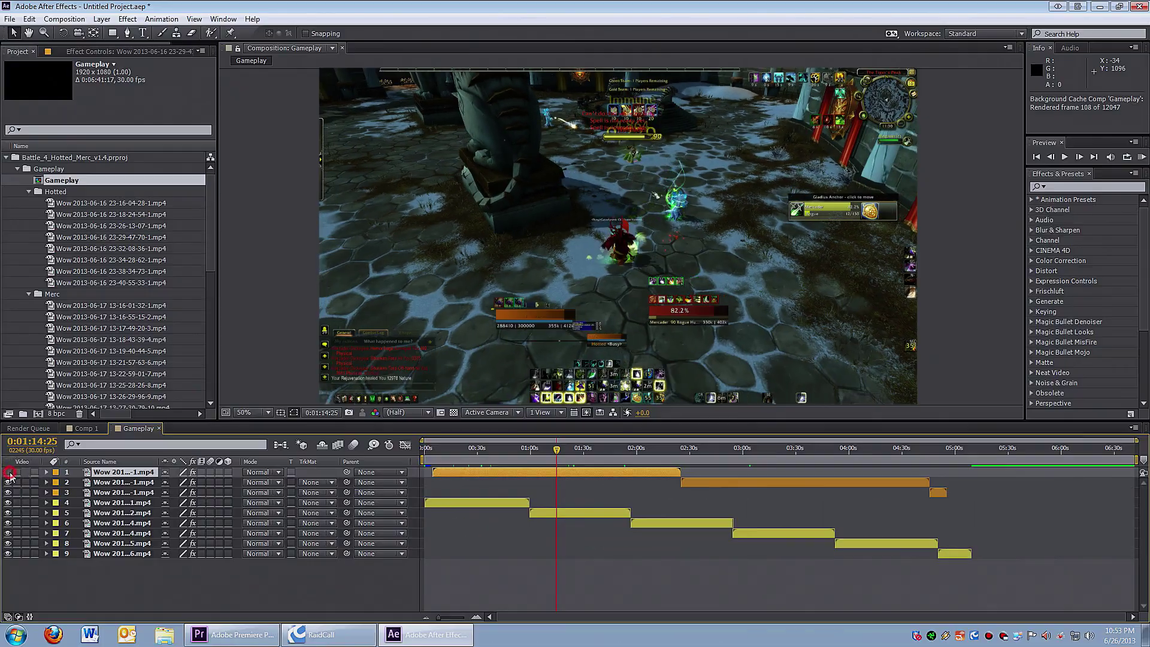
Toggle the top gameplay clip's visibility to compare it with the clip beneath
left_click(8, 472)
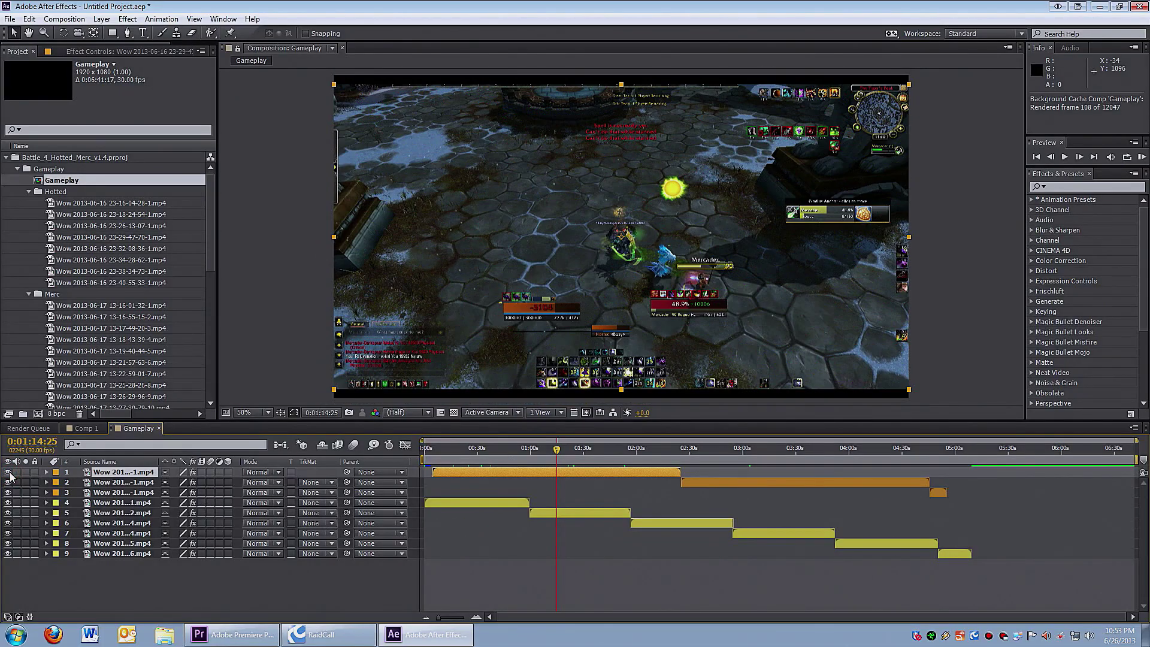
left_click(314, 78)
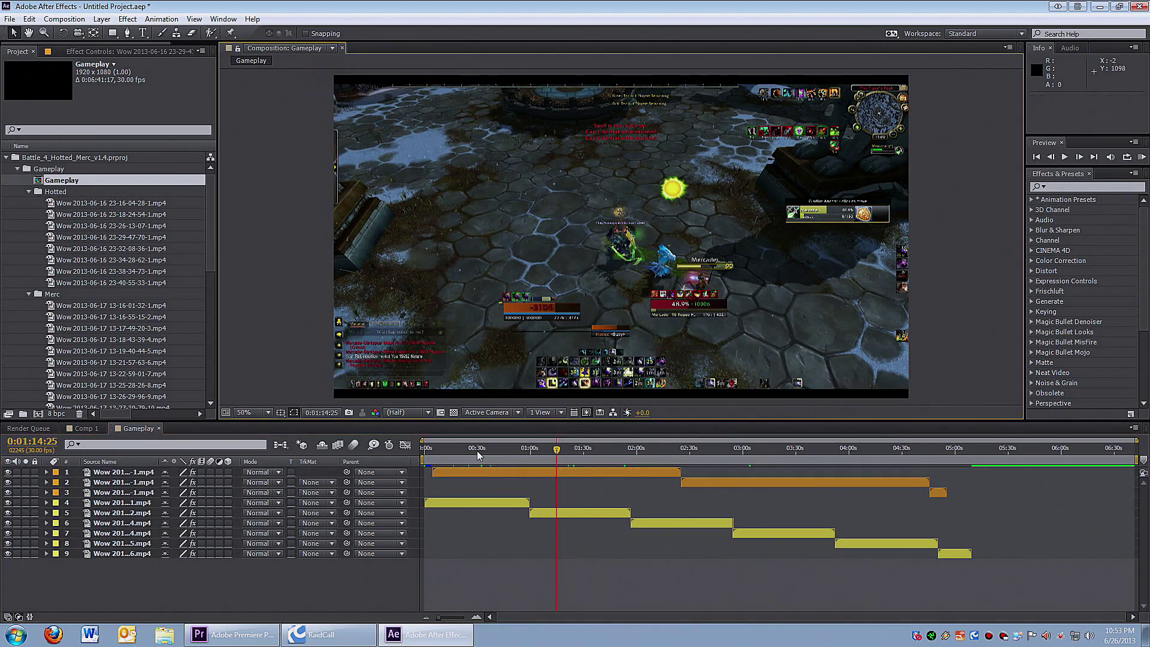
left_click(8, 473)
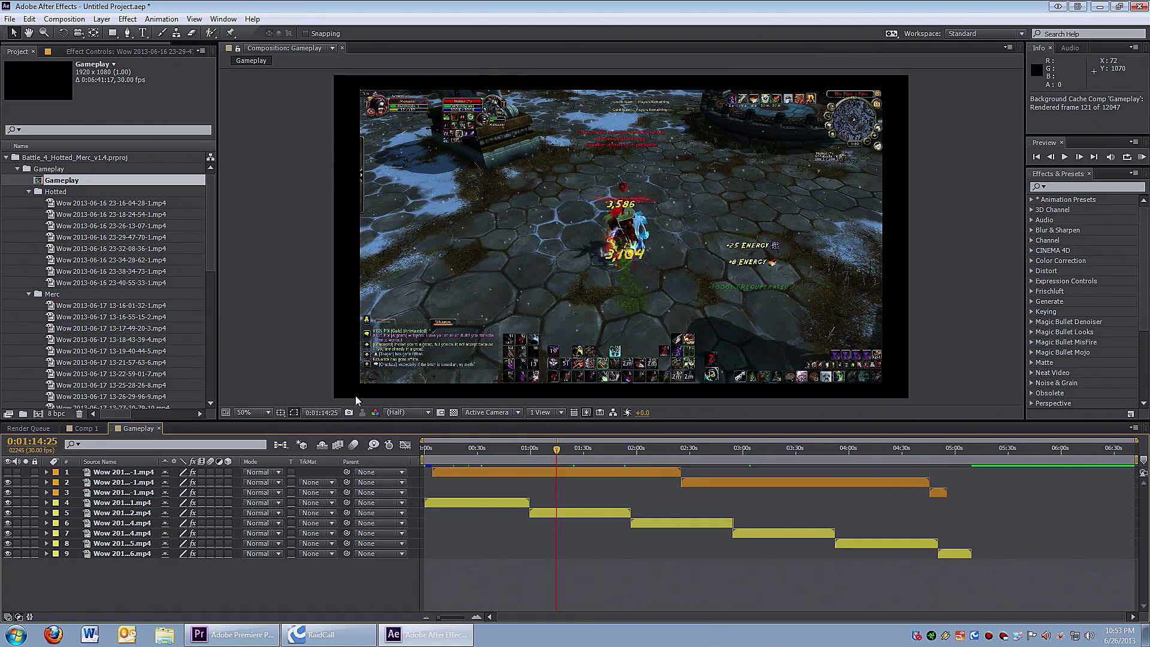
left_click(8, 473)
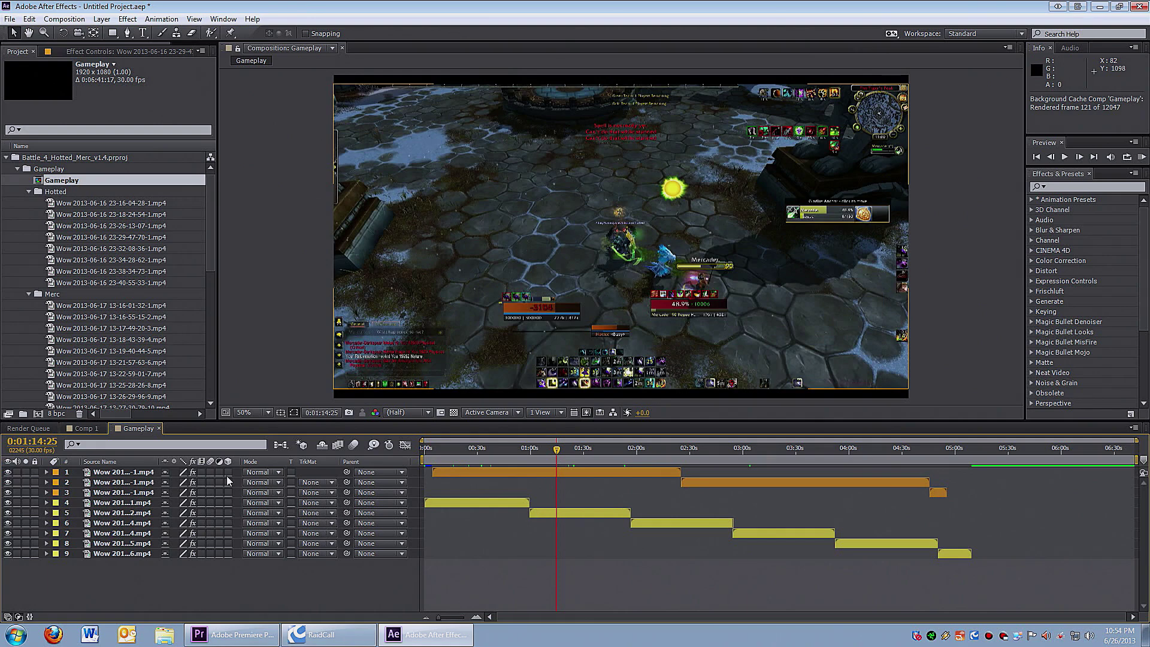
Select all nine gameplay layers and apply Transform > Fit to Comp
left_click(133, 473)
left_click(134, 553, "shift")
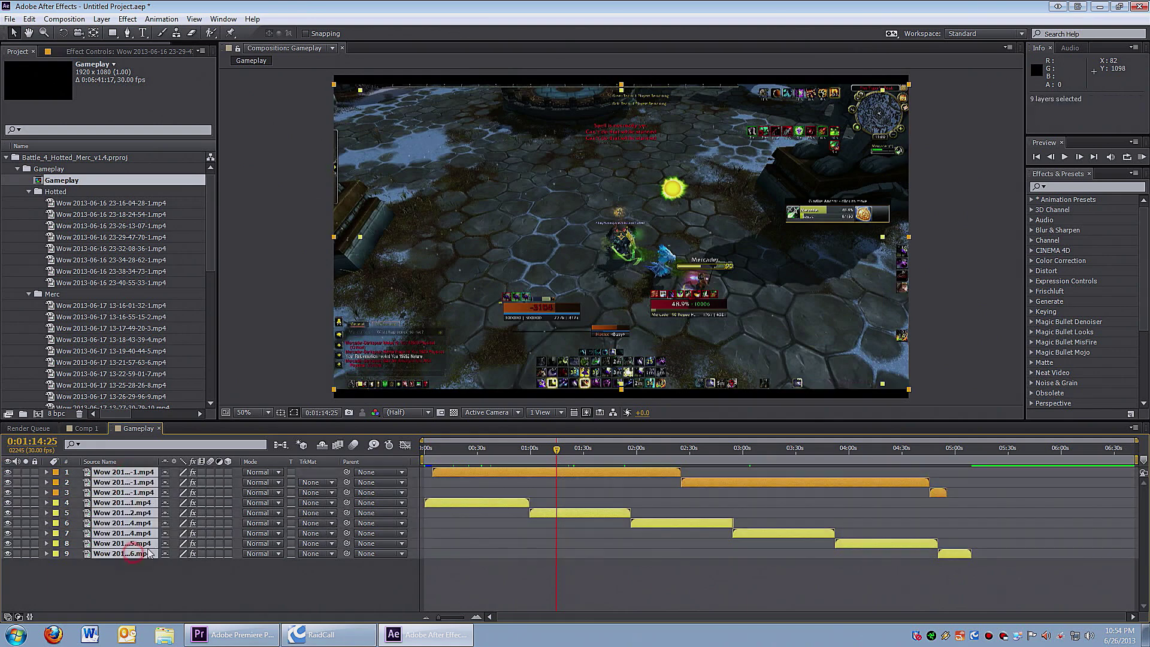
right_click(533, 247)
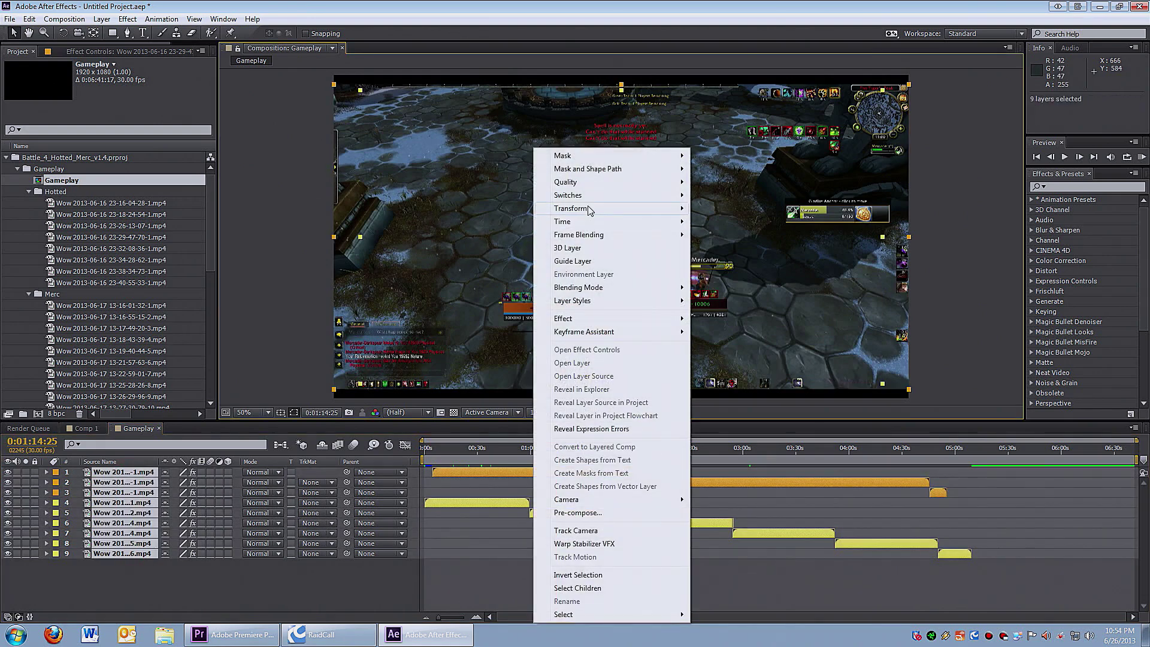
mouse_move(599, 208)
left_click(762, 358)
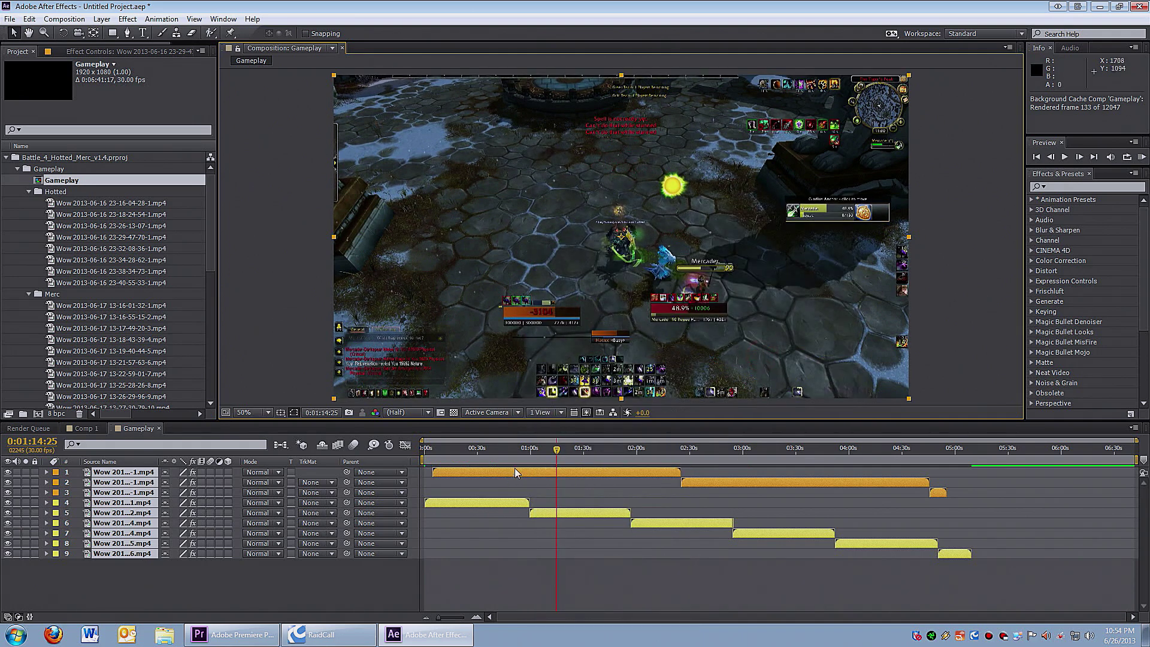
Select the top clip and toggle its visibility to check the fitted clips, leaving it visible
left_click(552, 472)
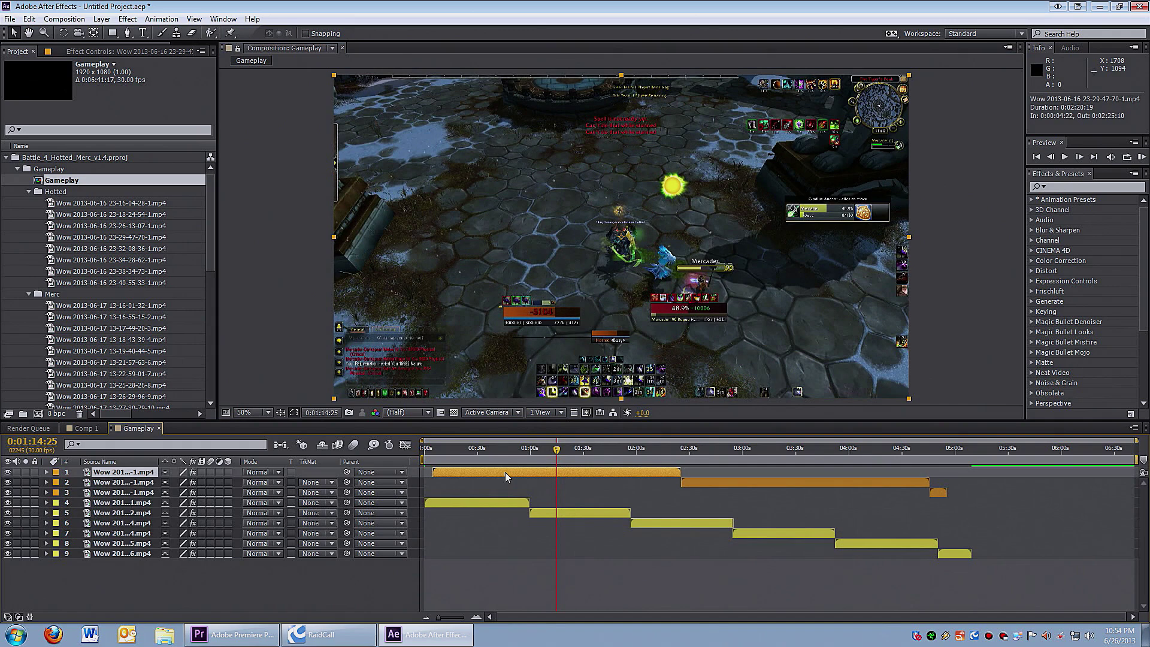
left_click(8, 472)
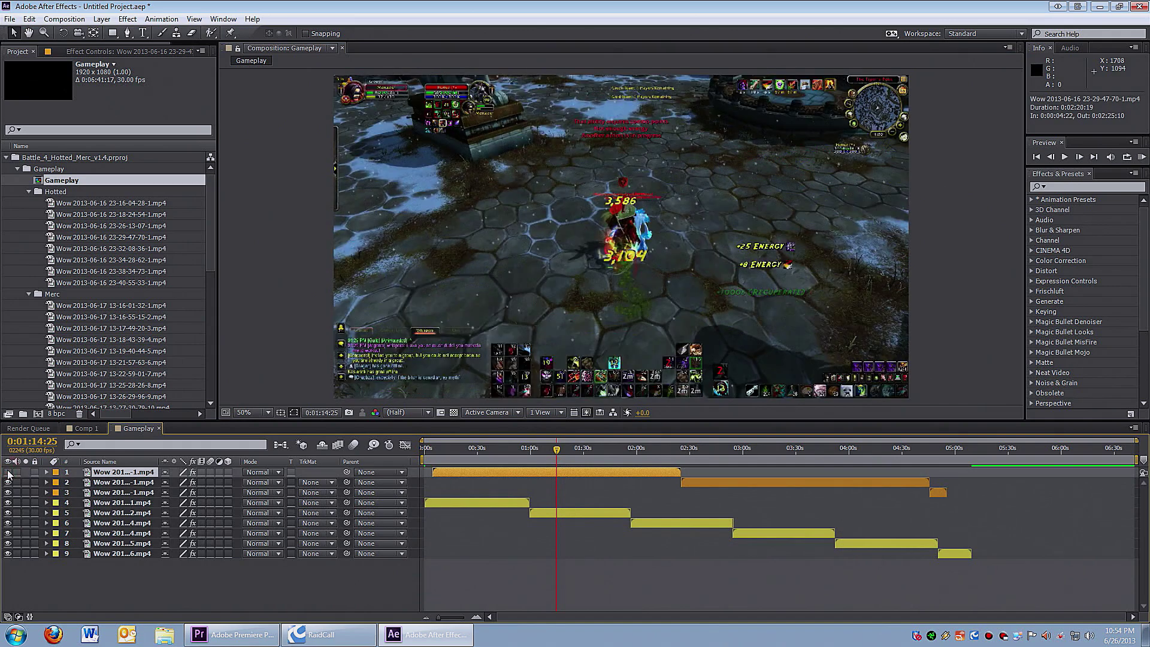
left_click(8, 472)
left_click(8, 472)
left_click(7, 472)
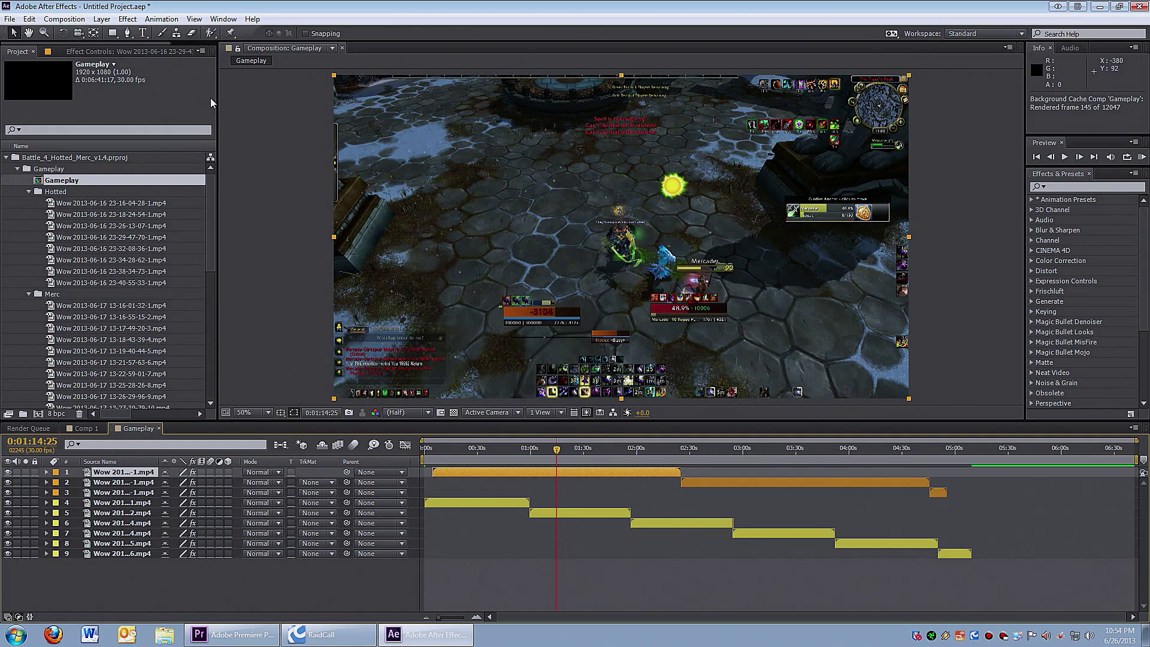
Add a new Adjustment Layer and trim its out-point to the last clip's end
left_click(101, 20)
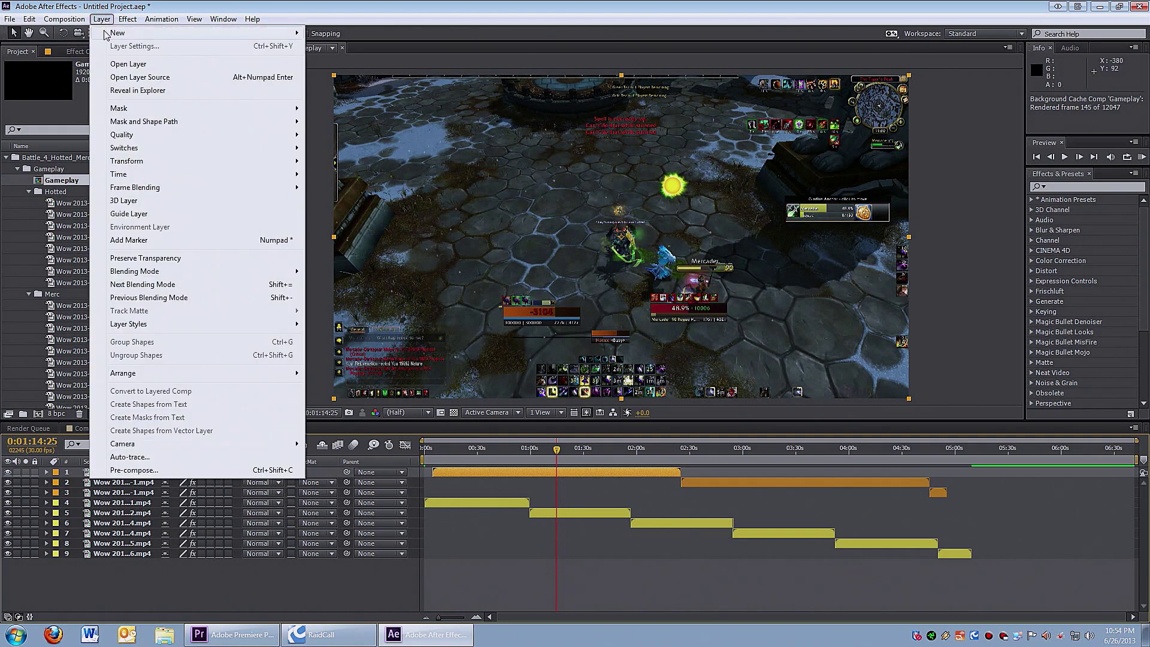
mouse_move(126, 35)
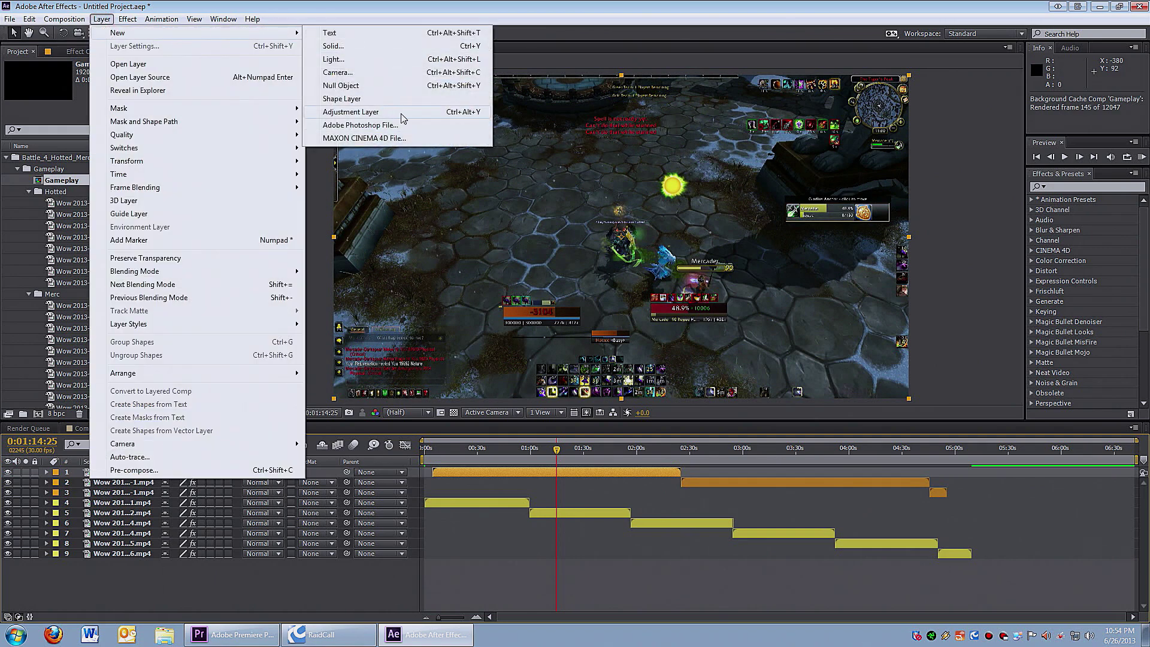
left_click(401, 113)
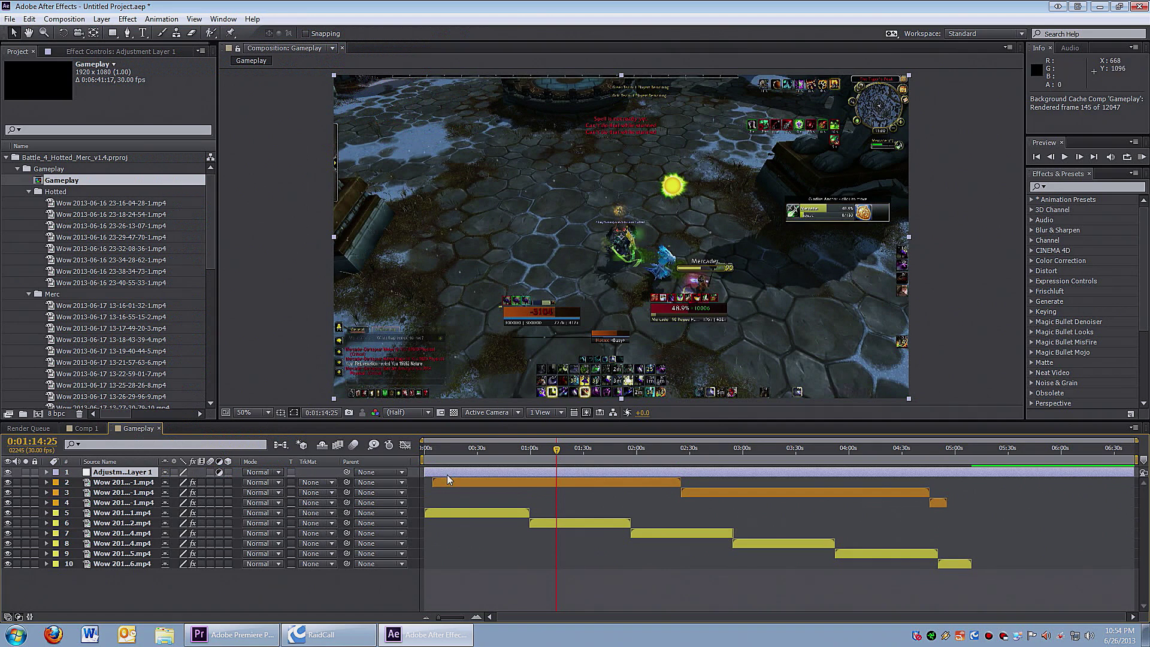
left_click_drag(1132, 475, 976, 475)
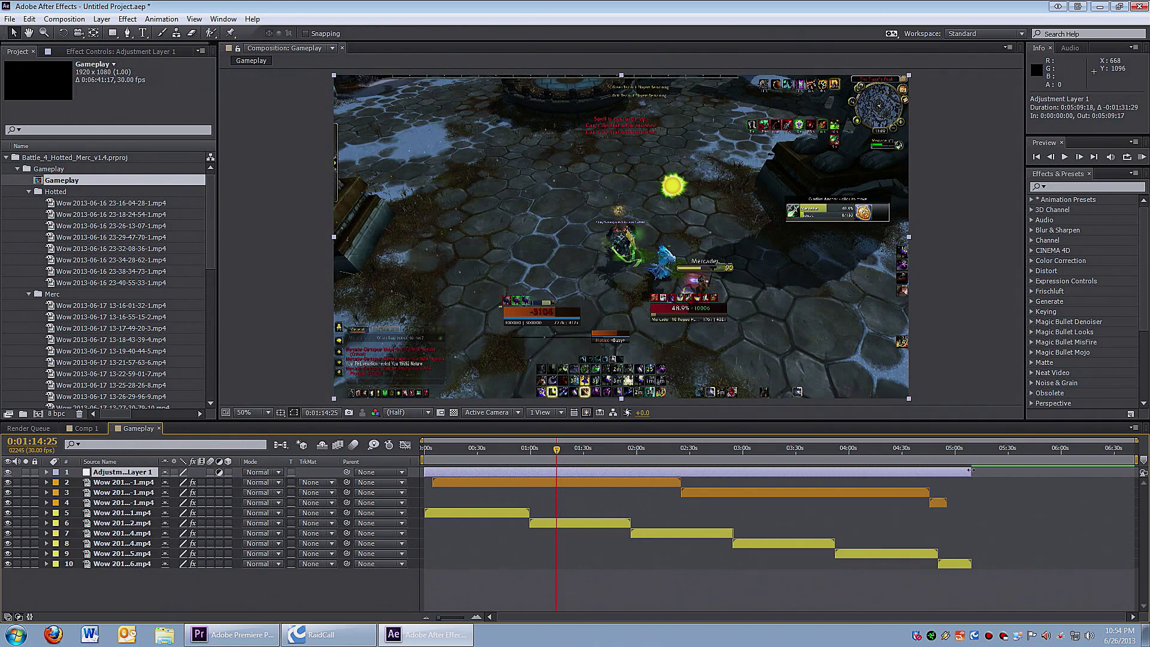
At 0:01:18:27, apply Unsharp Mask to the adjustment layer and zoom in to inspect
left_click(564, 451)
left_click(127, 19)
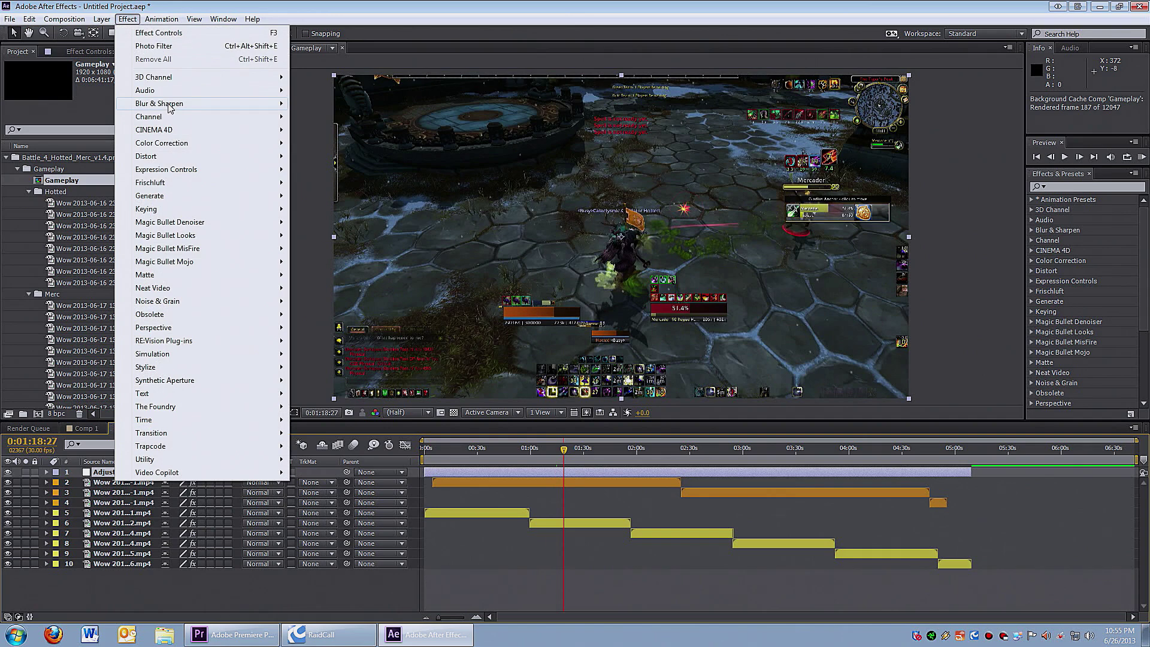
mouse_move(169, 105)
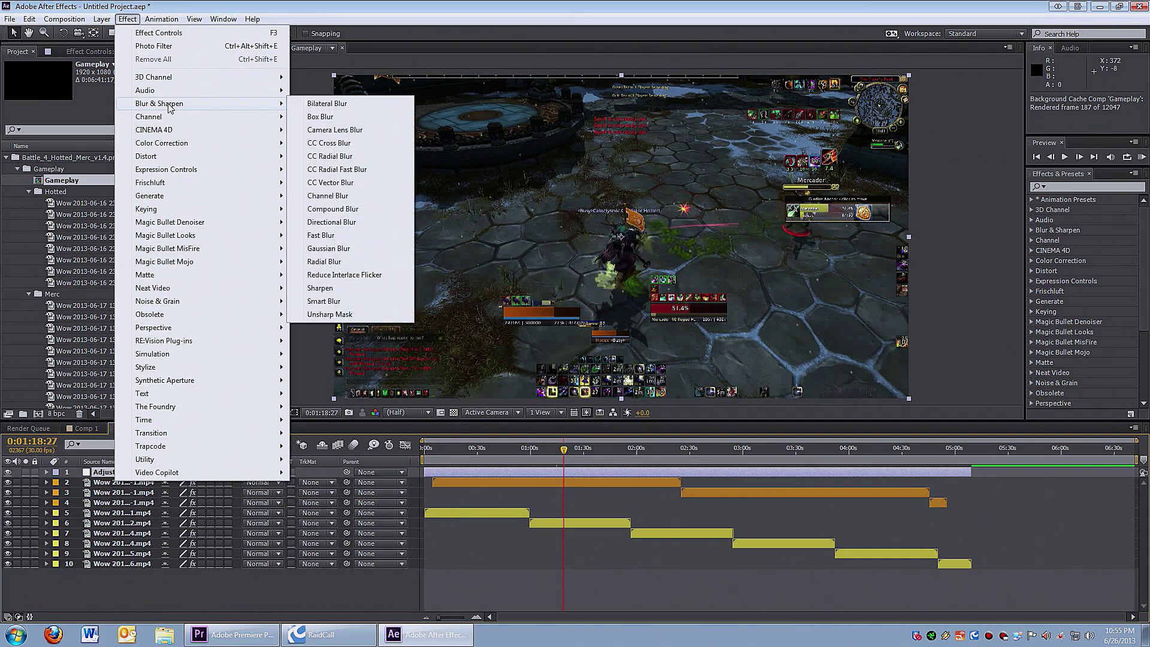
left_click(331, 314)
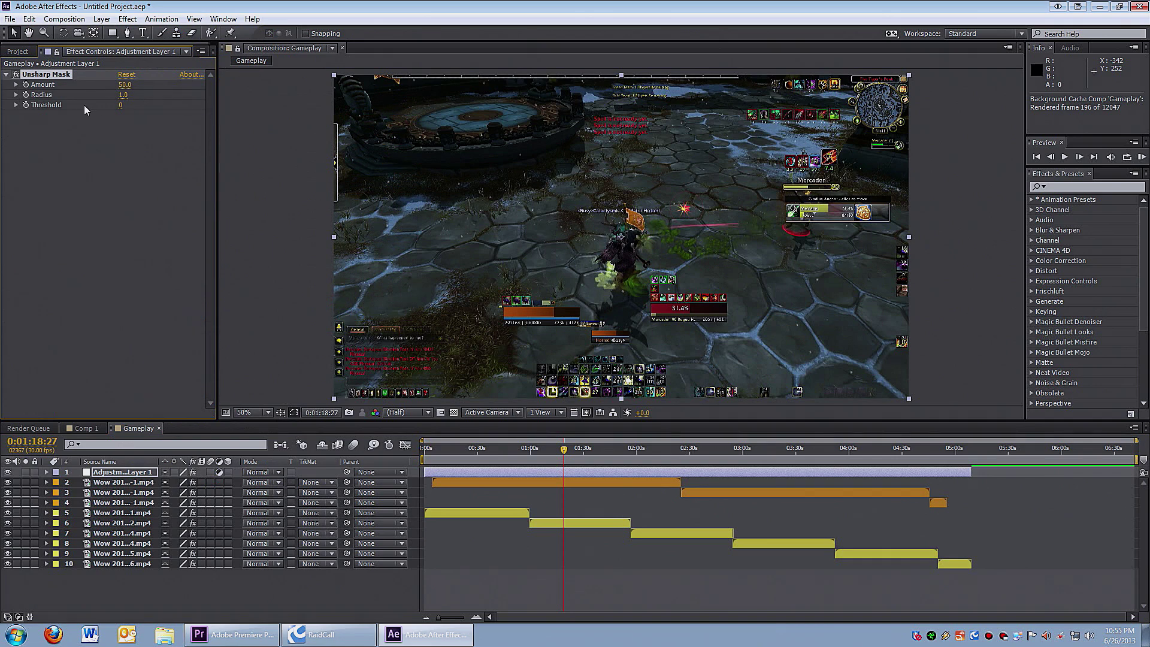
scroll(623, 248, "up", 2)
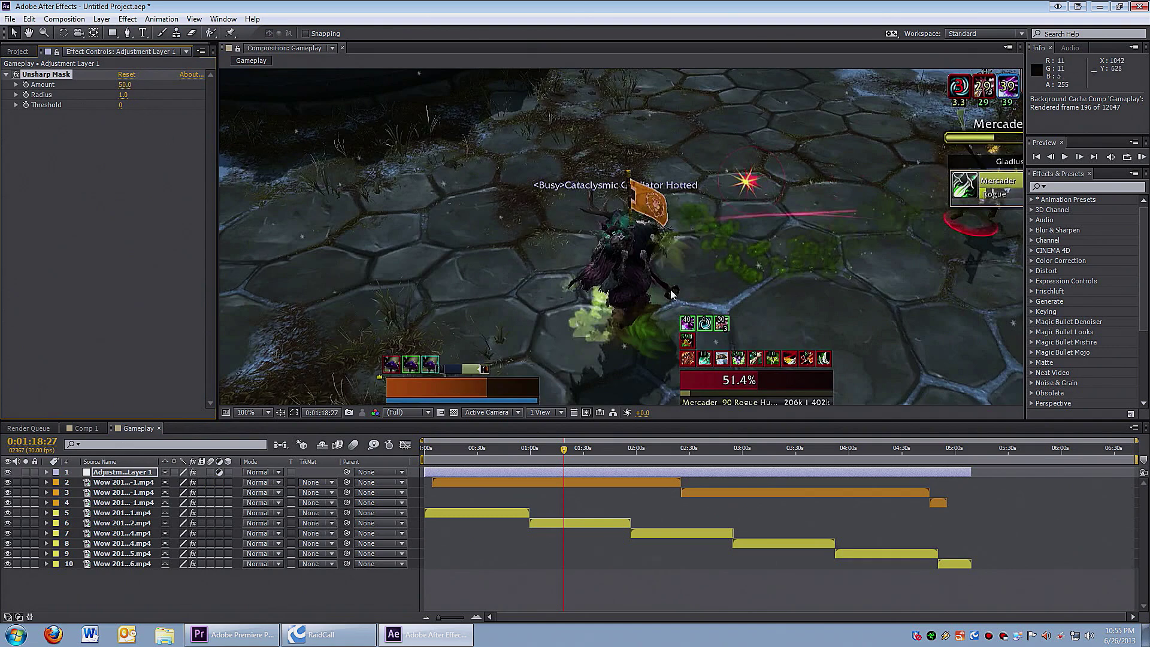
key("space")
left_click_drag(652, 286, 828, 350)
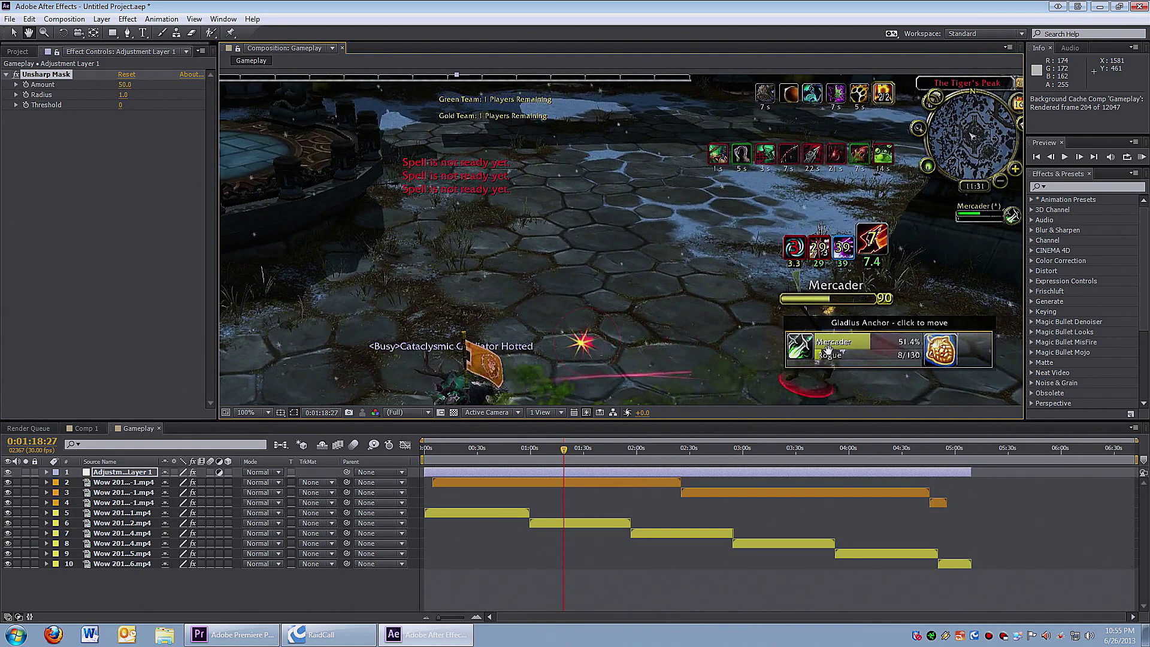
key("v")
Set Unsharp Mask Amount to 100, keep Radius 1.0, and zoom back to 100%
left_click(125, 84)
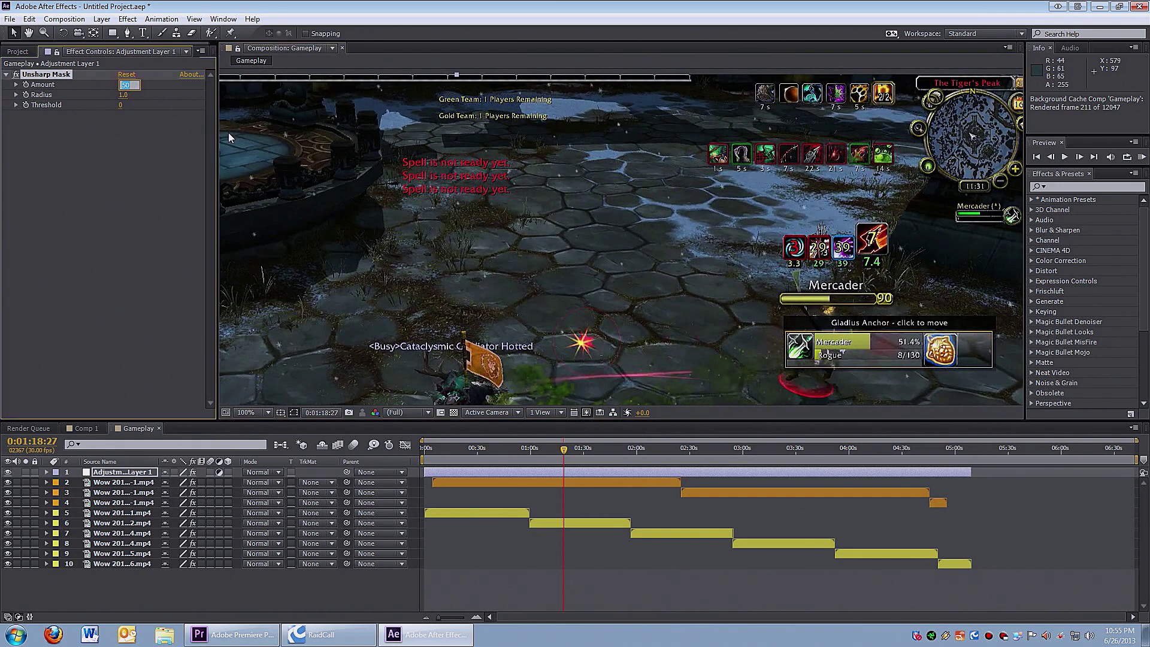
type("100")
key("Tab")
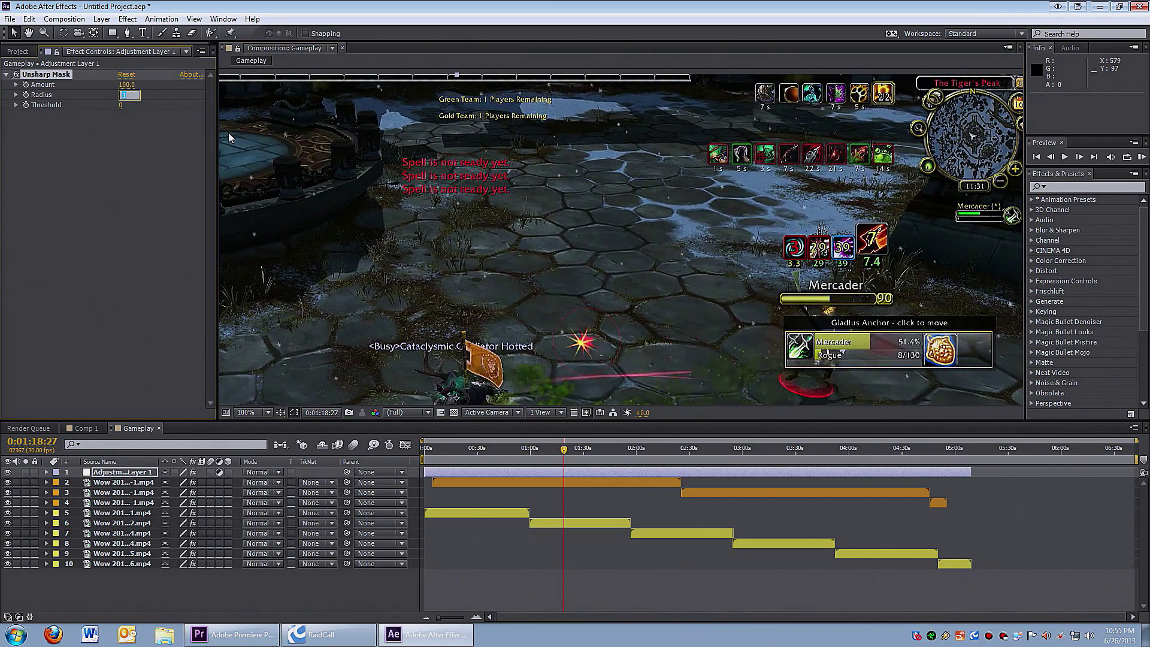
key("Tab")
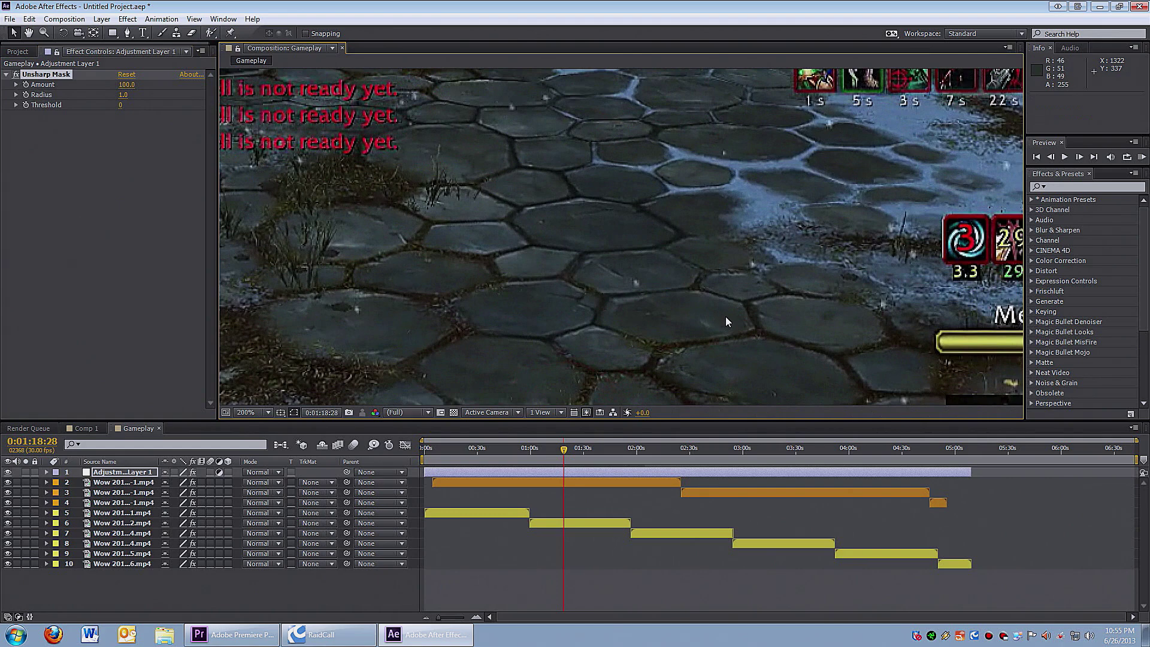
key("comma")
left_click(8, 482)
left_click(8, 482)
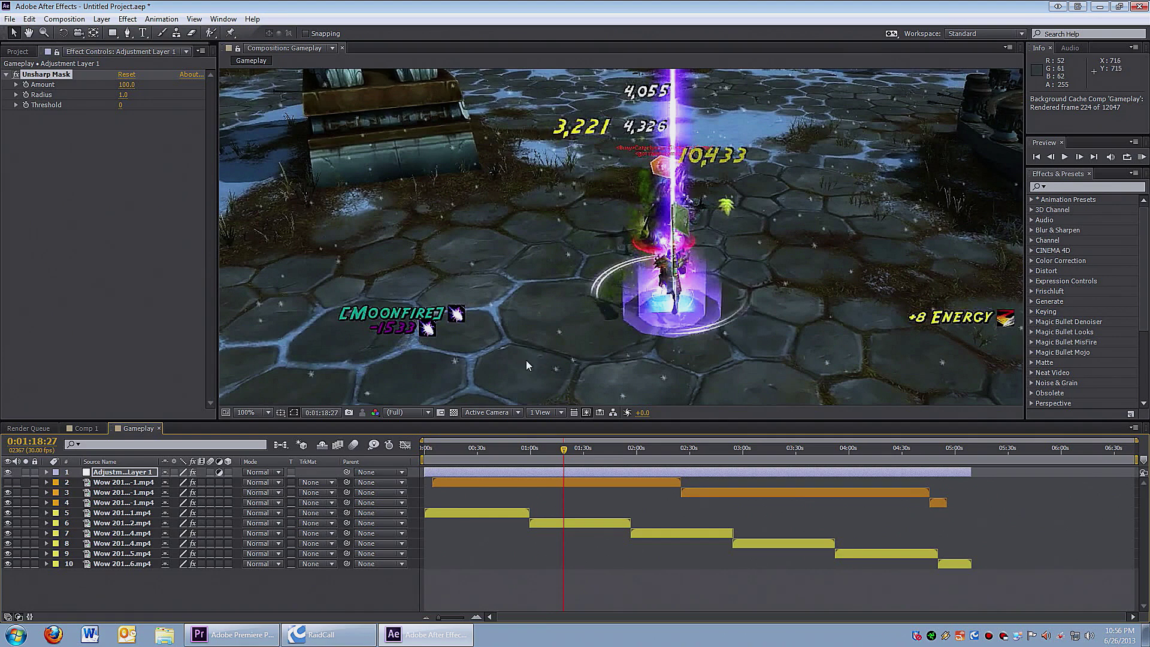
Add Curves to the adjustment layer, raising the upper RGB point and lowering the shadows point
key("comma")
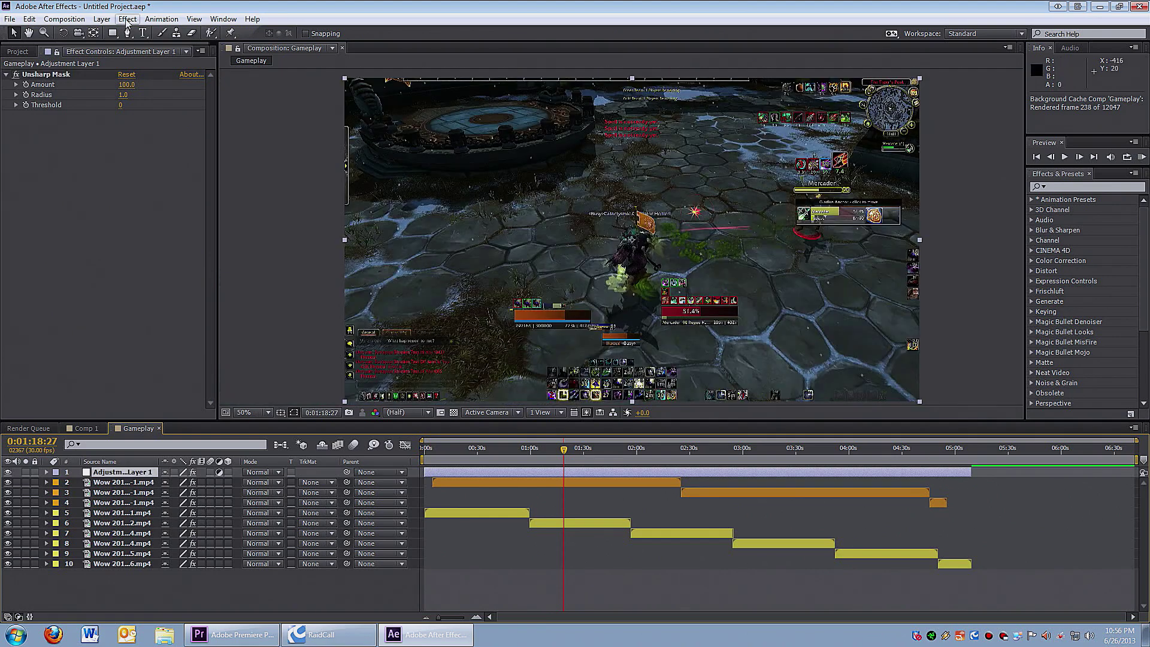
left_click(127, 20)
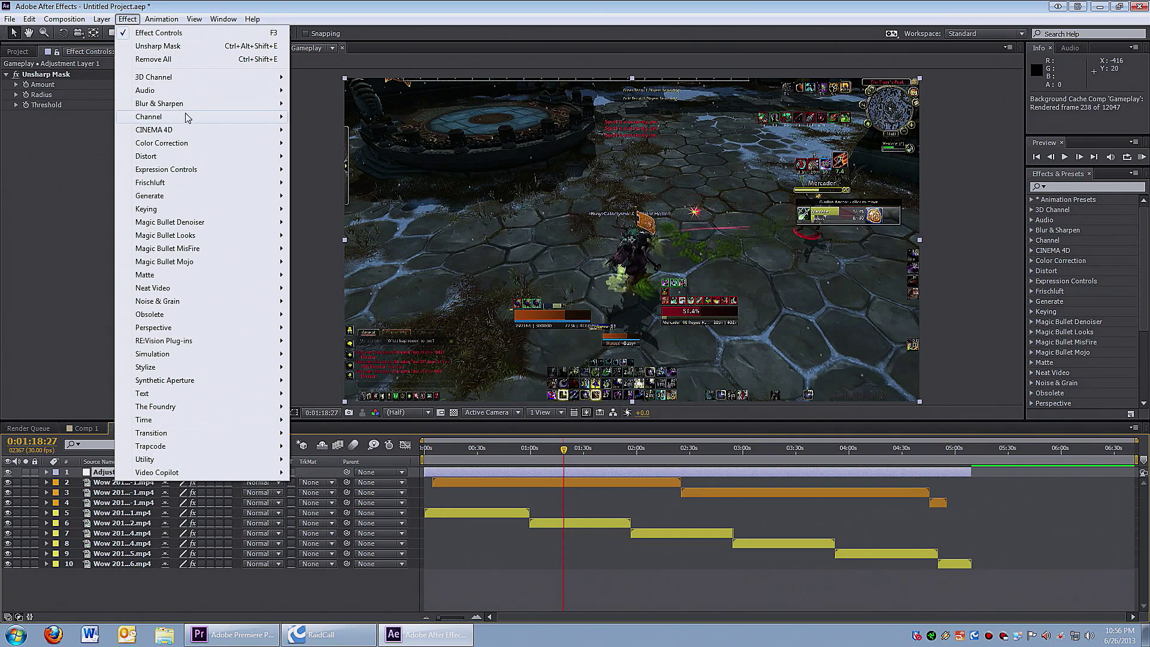
mouse_move(198, 135)
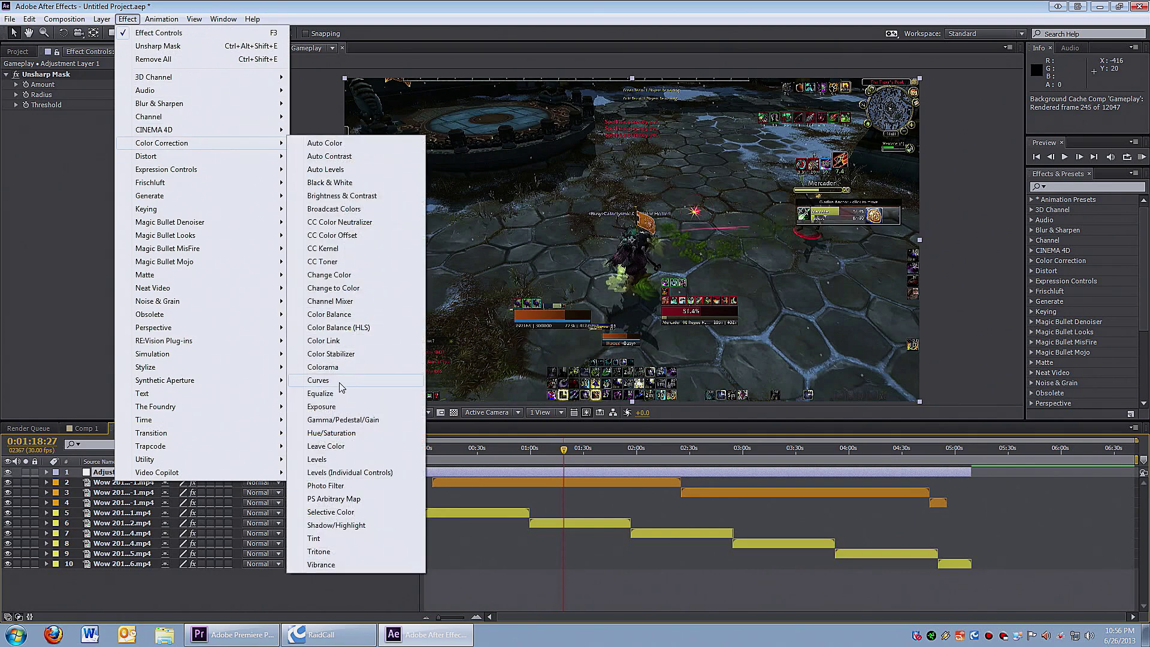
left_click(318, 380)
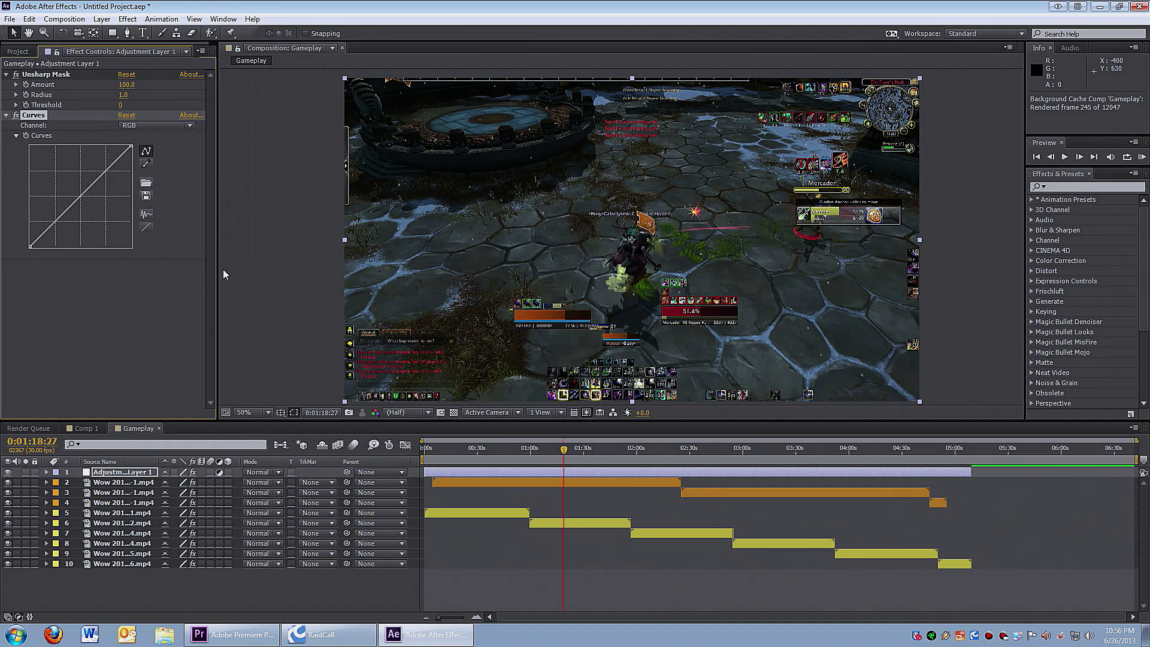
left_click(104, 170)
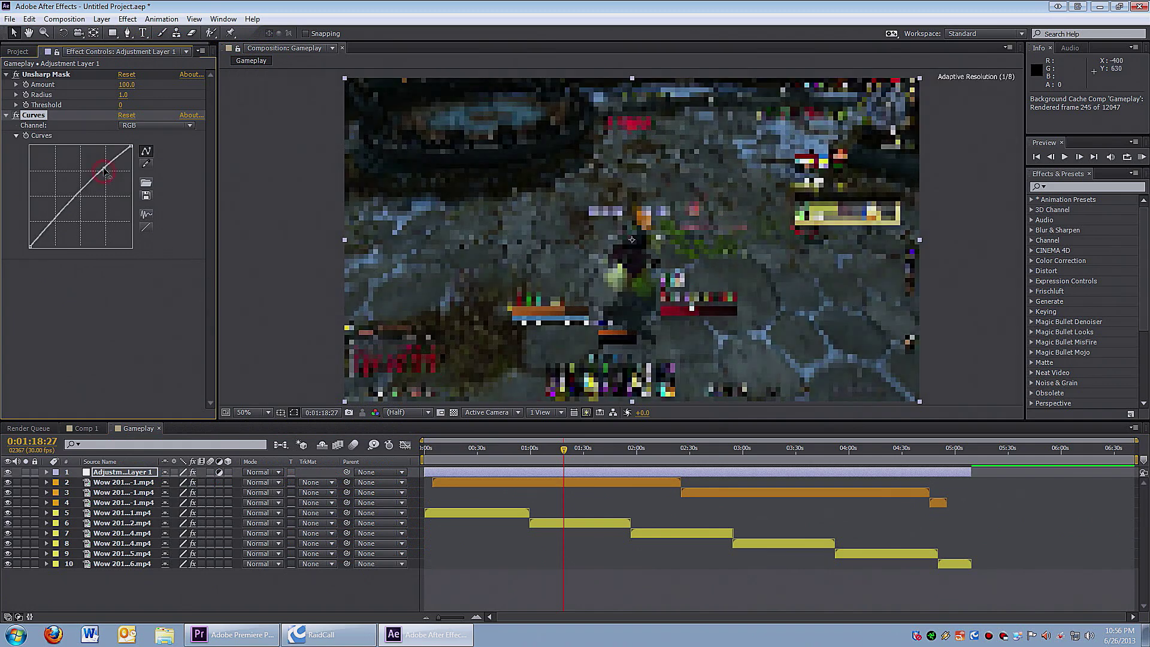
left_click_drag(105, 170, 102, 168)
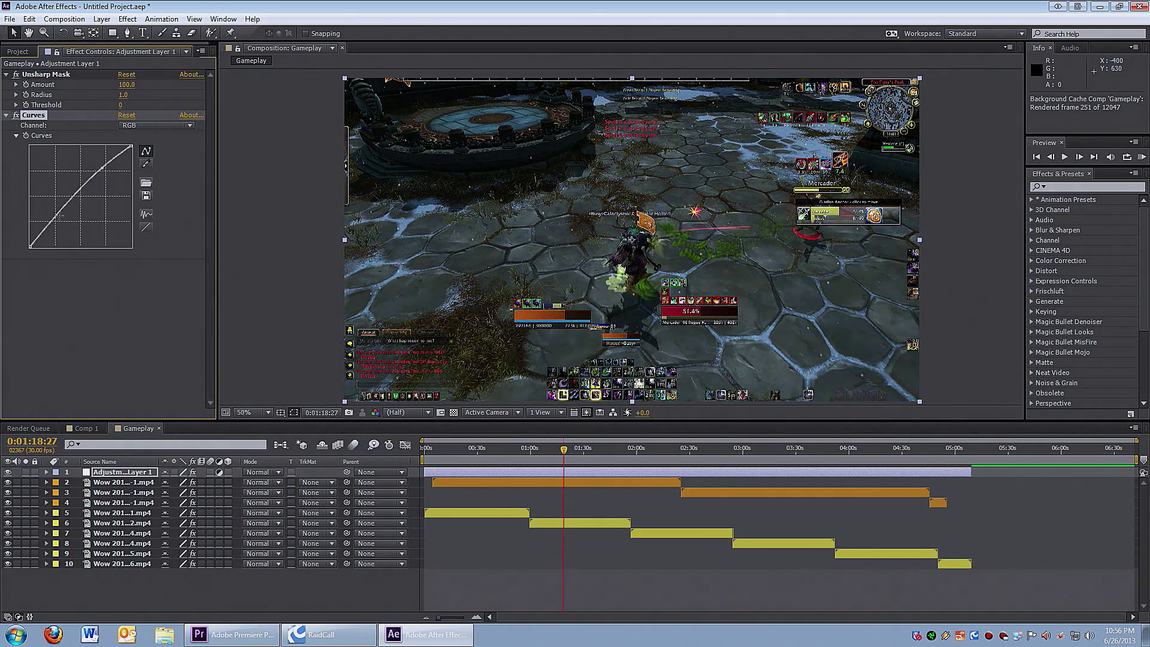
left_click_drag(60, 217, 53, 218)
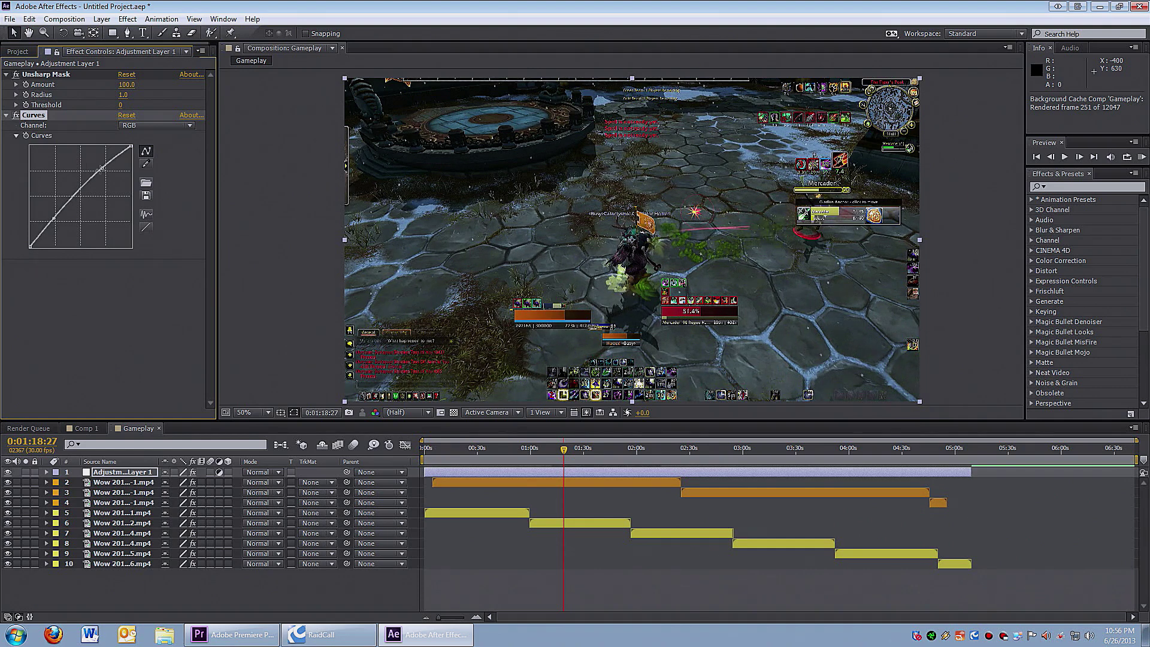
left_click_drag(102, 168, 102, 171)
left_click(43, 234)
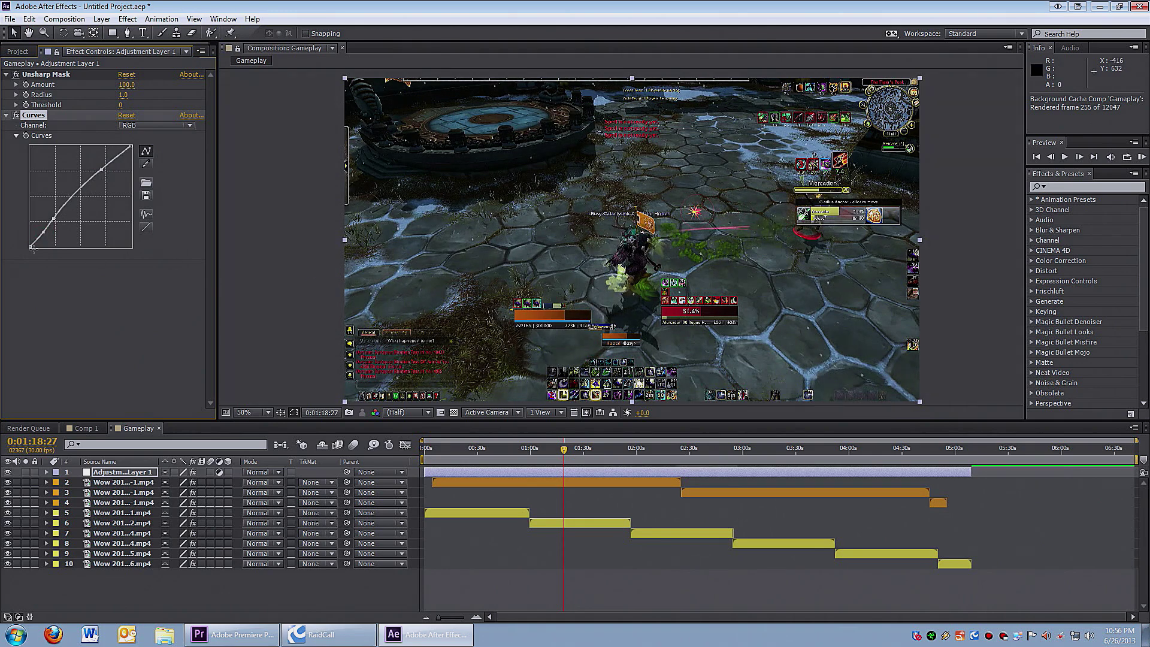
left_click_drag(43, 233, 40, 241)
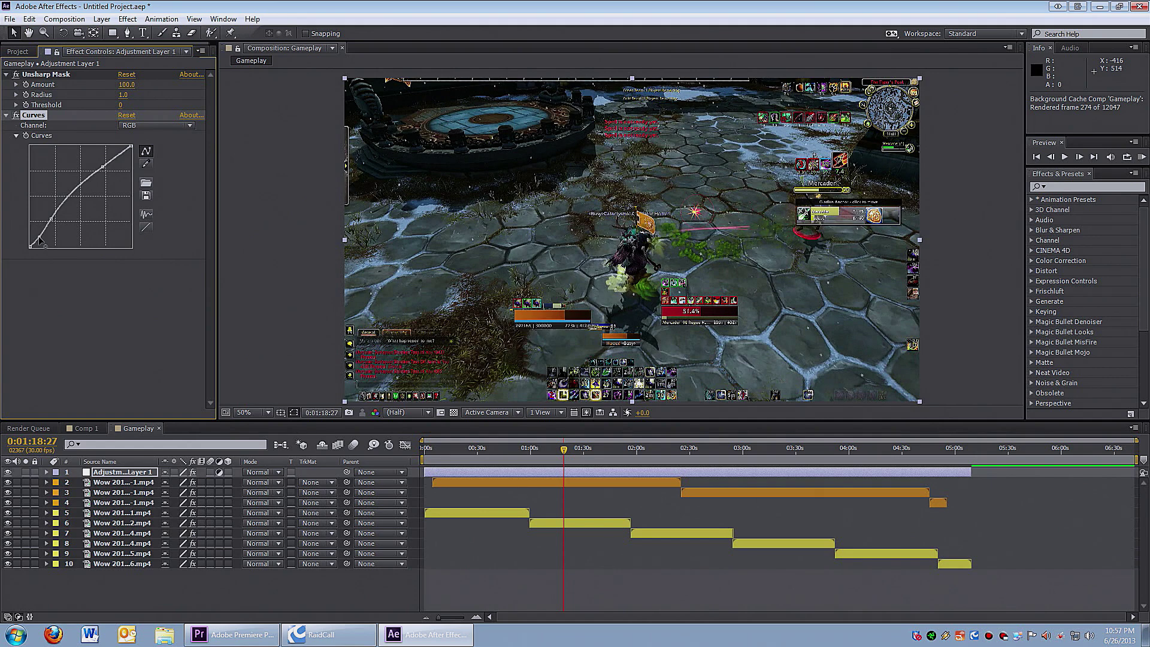
key("period")
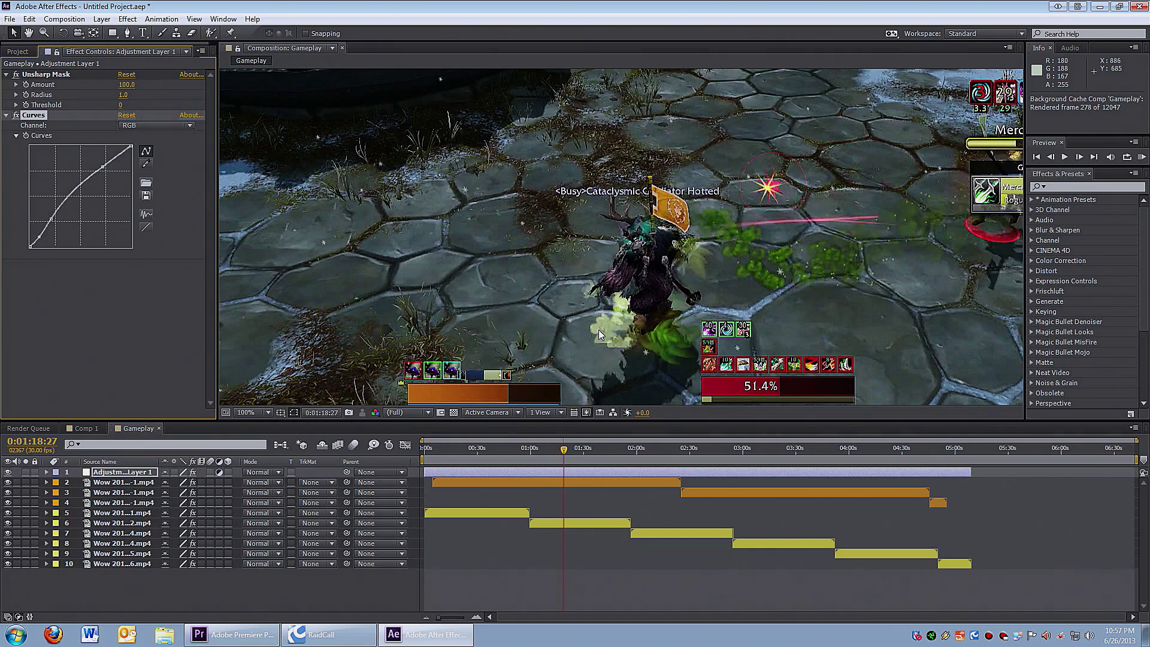
Add a Photo Filter to the adjustment layer with Filter Green and Density 37%
left_click(8, 483)
key("comma")
left_click(127, 18)
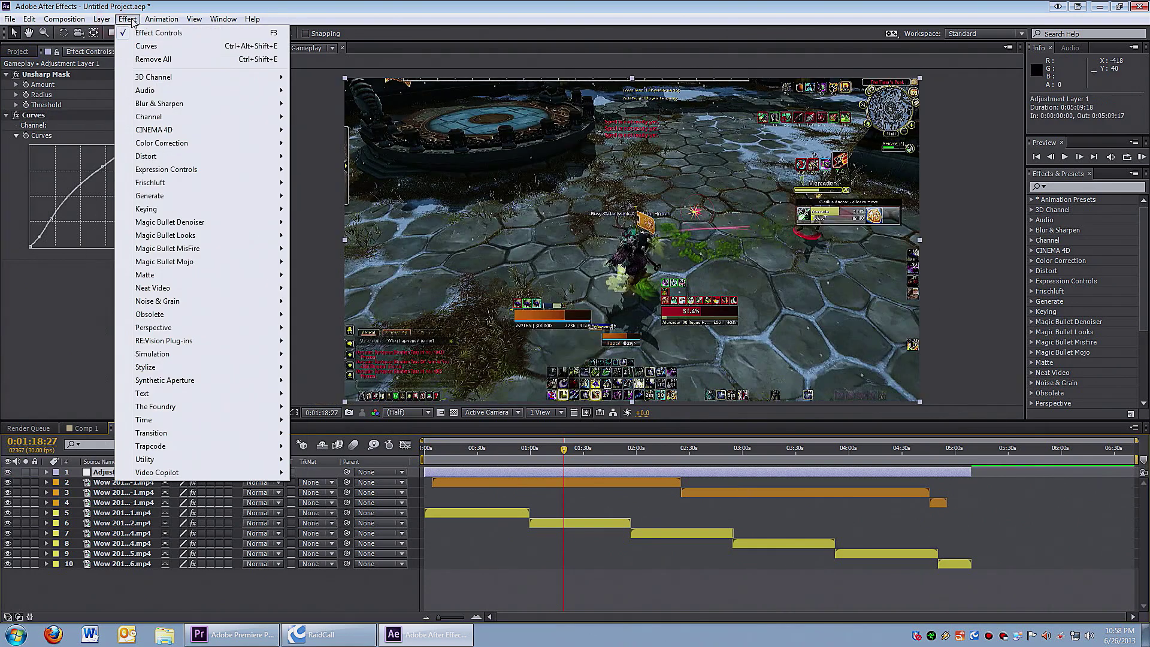
mouse_move(167, 144)
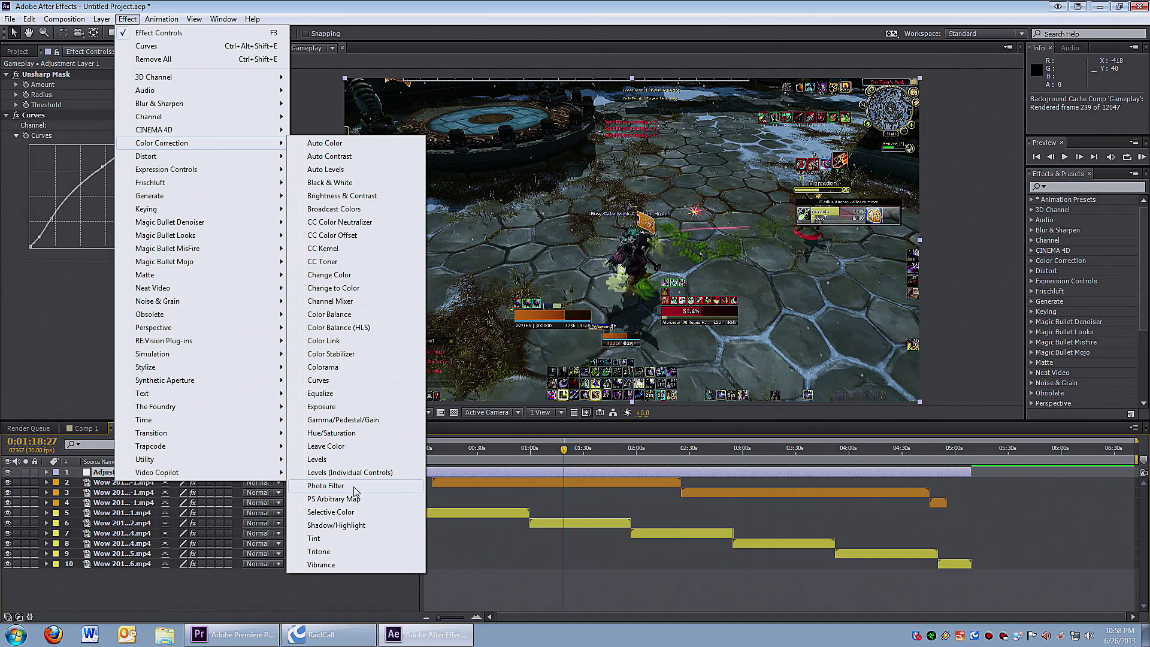
left_click(326, 486)
left_click(158, 274)
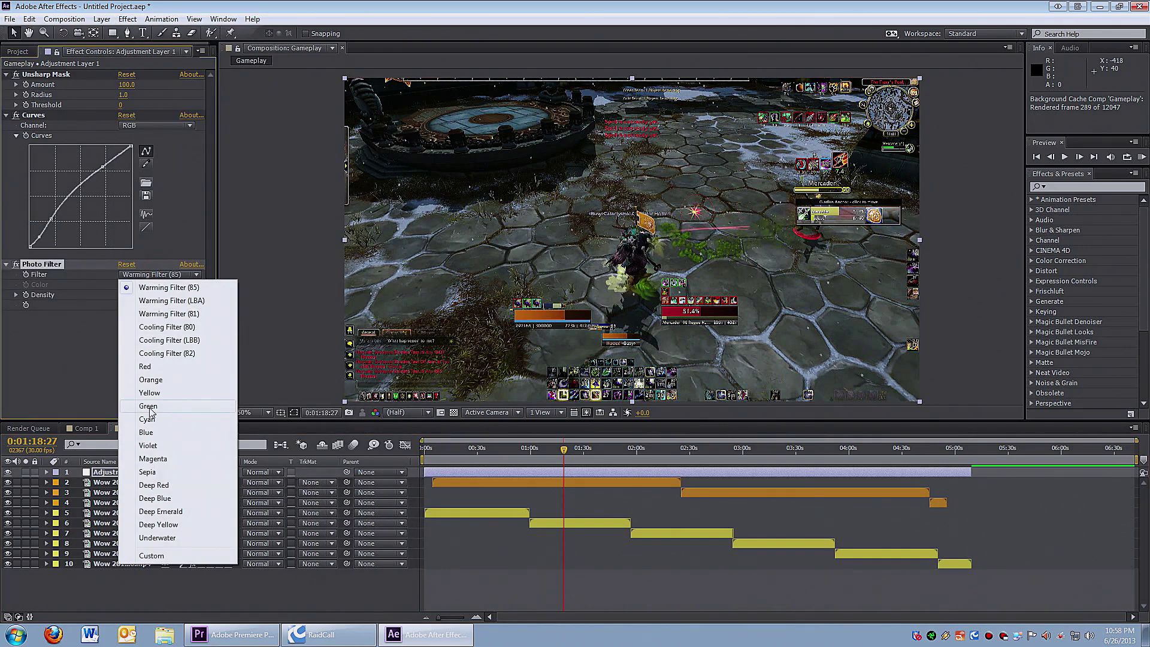
left_click(178, 405)
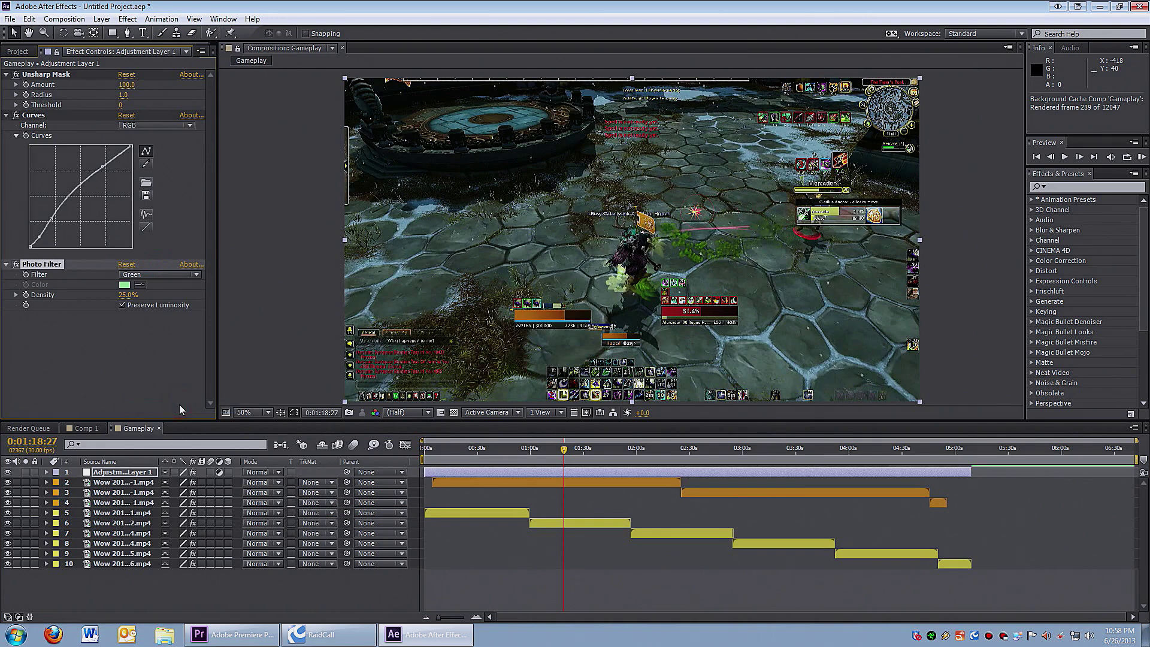
left_click(18, 265)
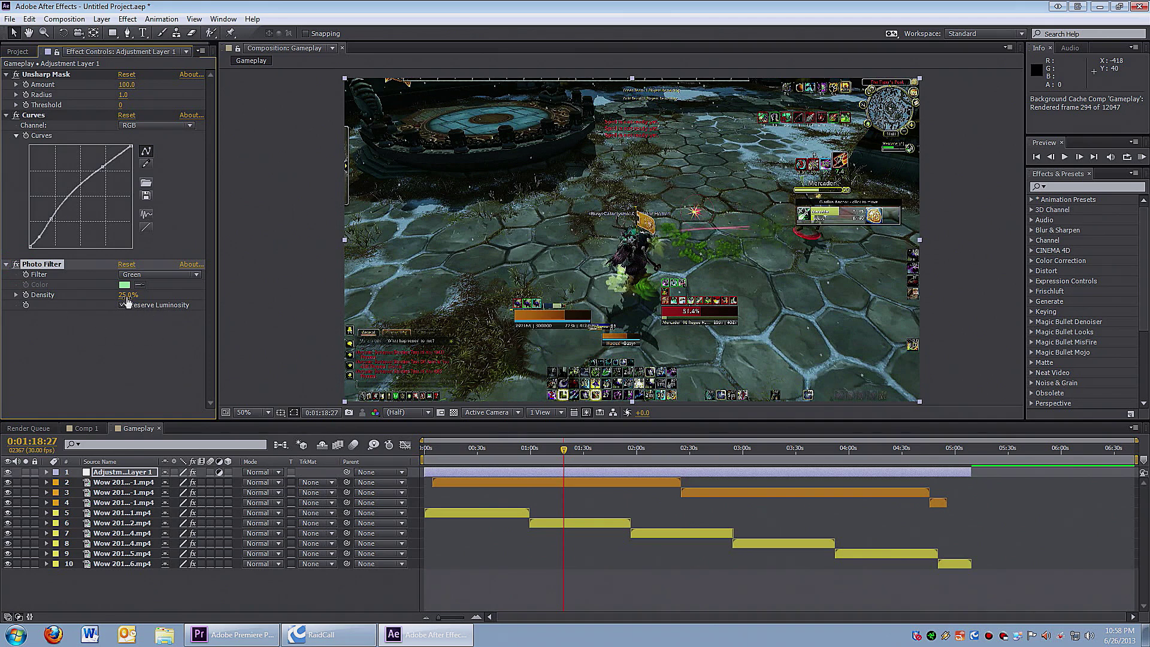
left_click_drag(127, 300, 155, 303)
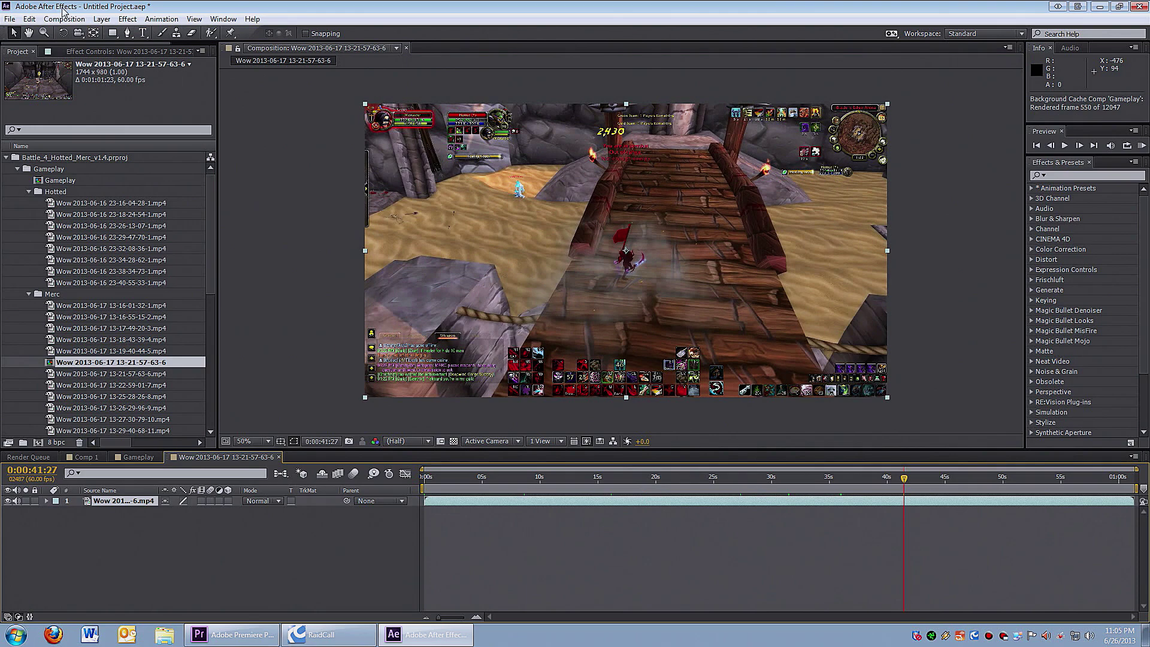
Apply Unsharp Mask to the Wow clip and enter a higher Amount value
left_click(128, 19)
left_click(128, 19)
left_click(127, 19)
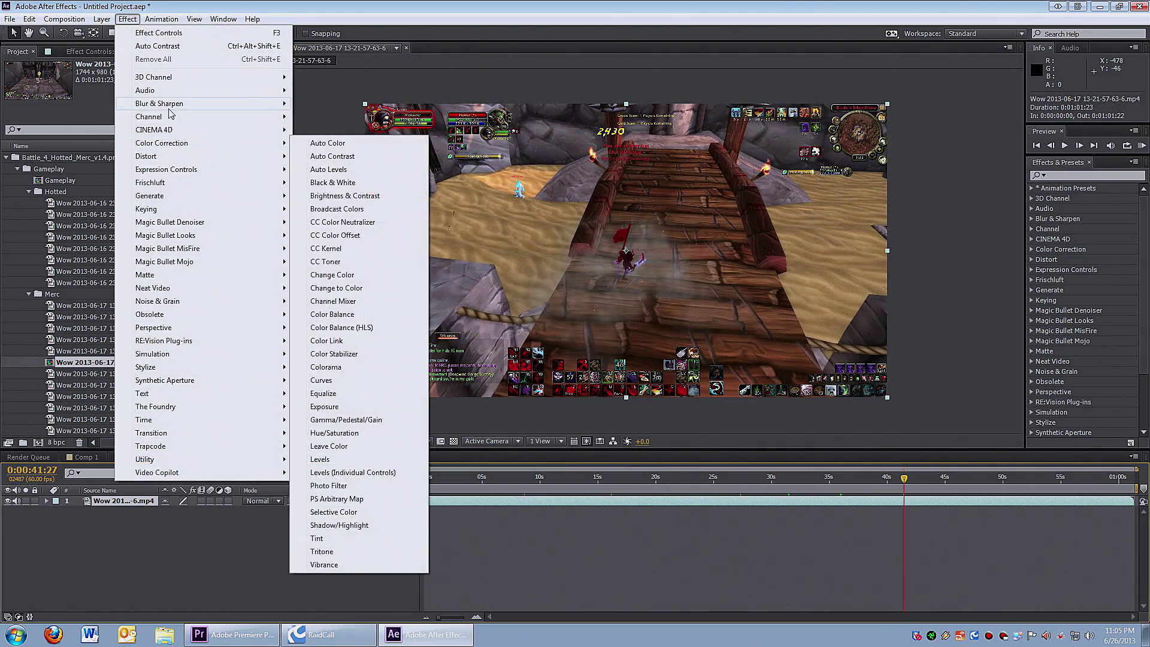
mouse_move(182, 105)
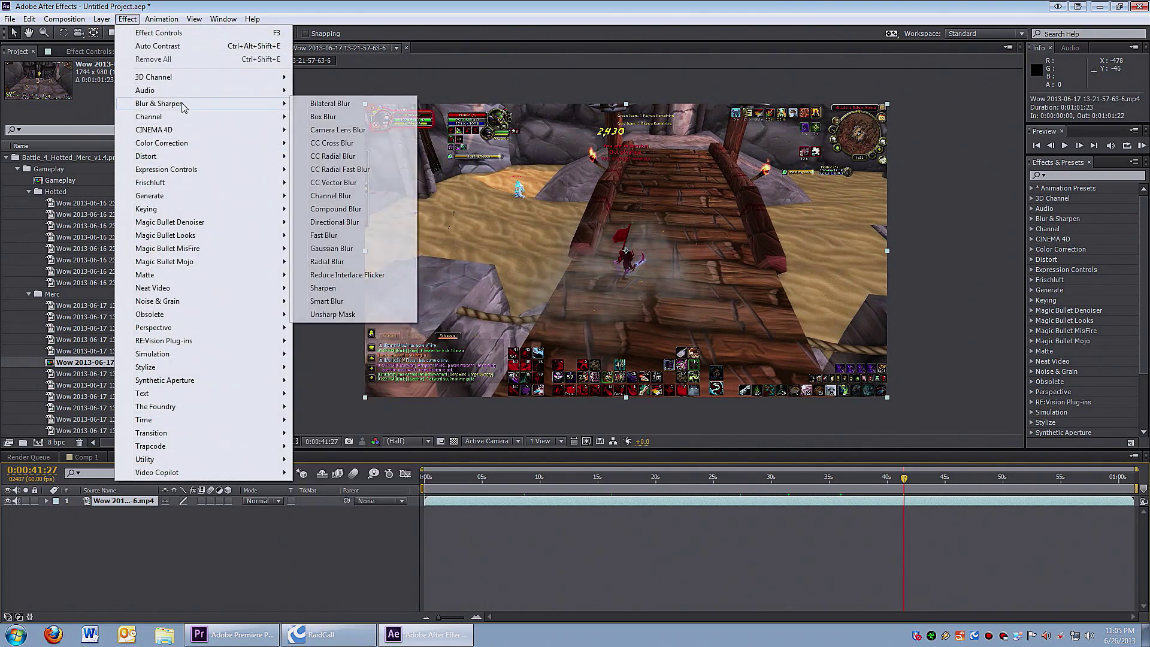
left_click(346, 315)
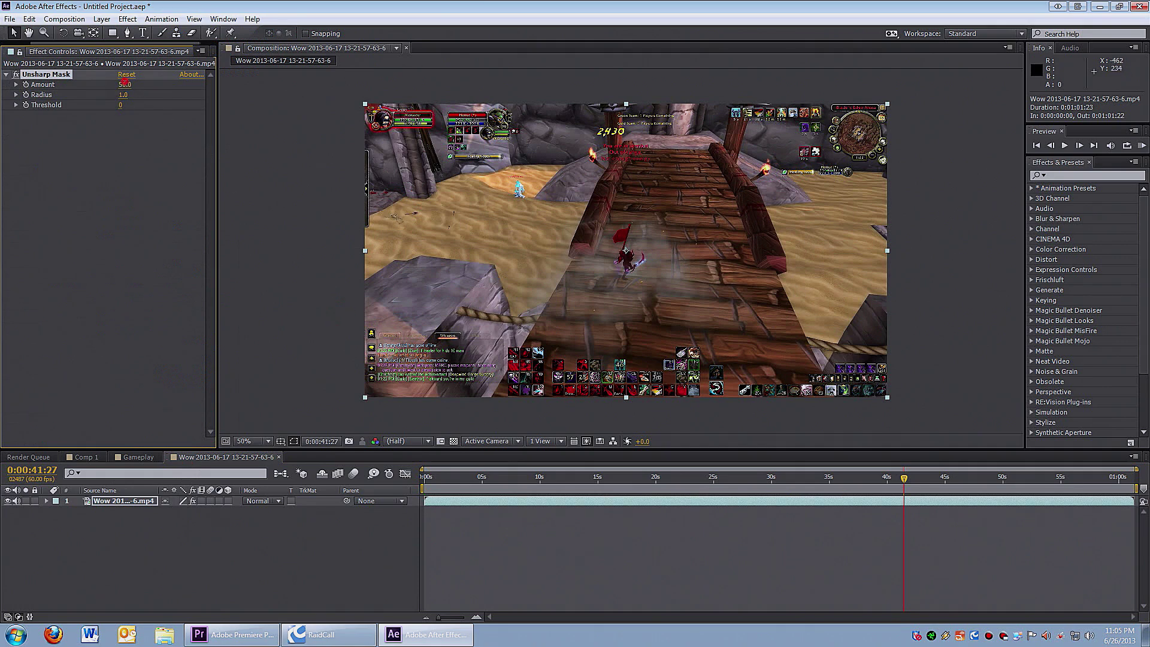
left_click(124, 84)
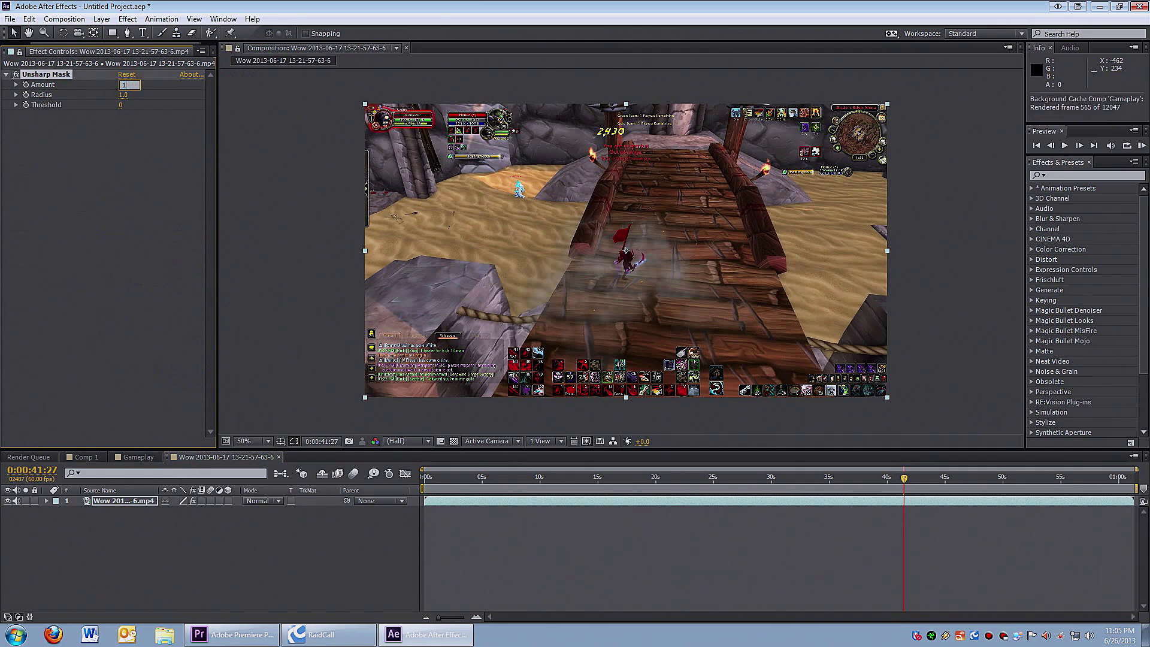
type("1")
key("Return")
Add Curves to the Wow clip and bend the upper RGB point upward
left_click(123, 20)
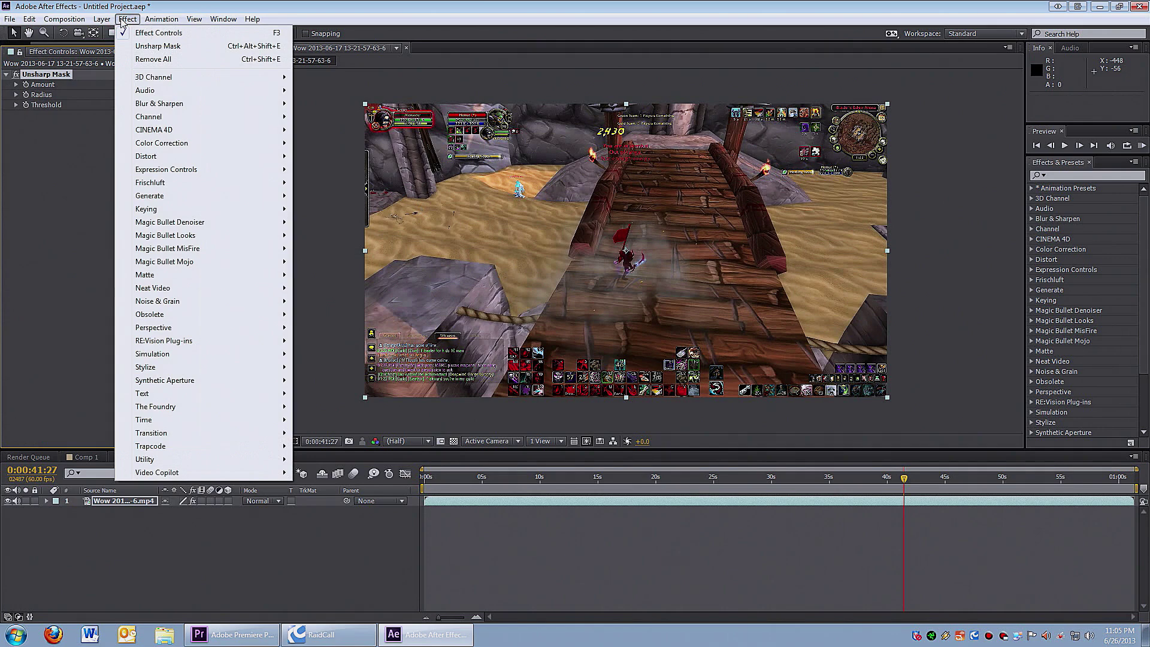
mouse_move(192, 144)
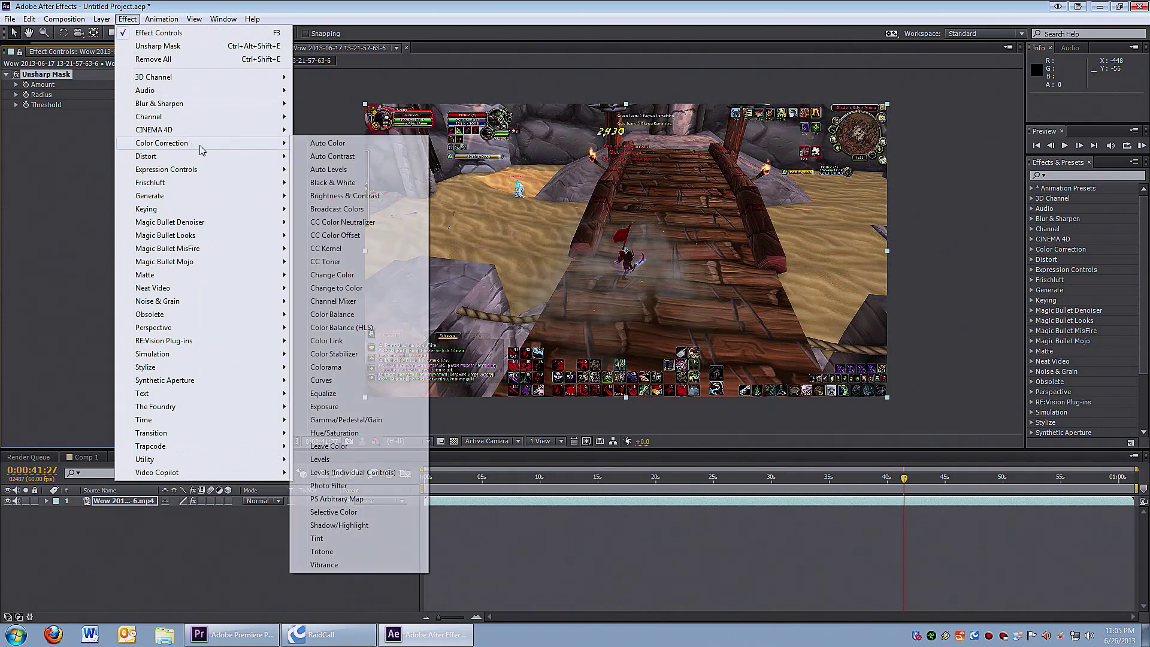
left_click(322, 380)
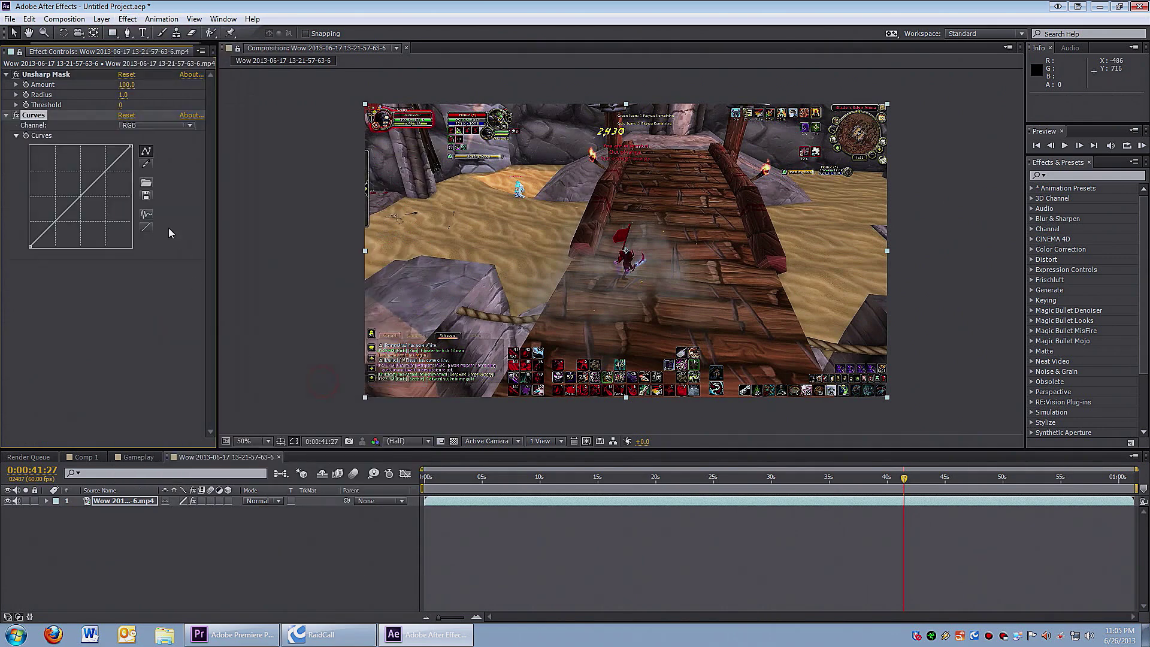
scroll(623, 249, "up", 2)
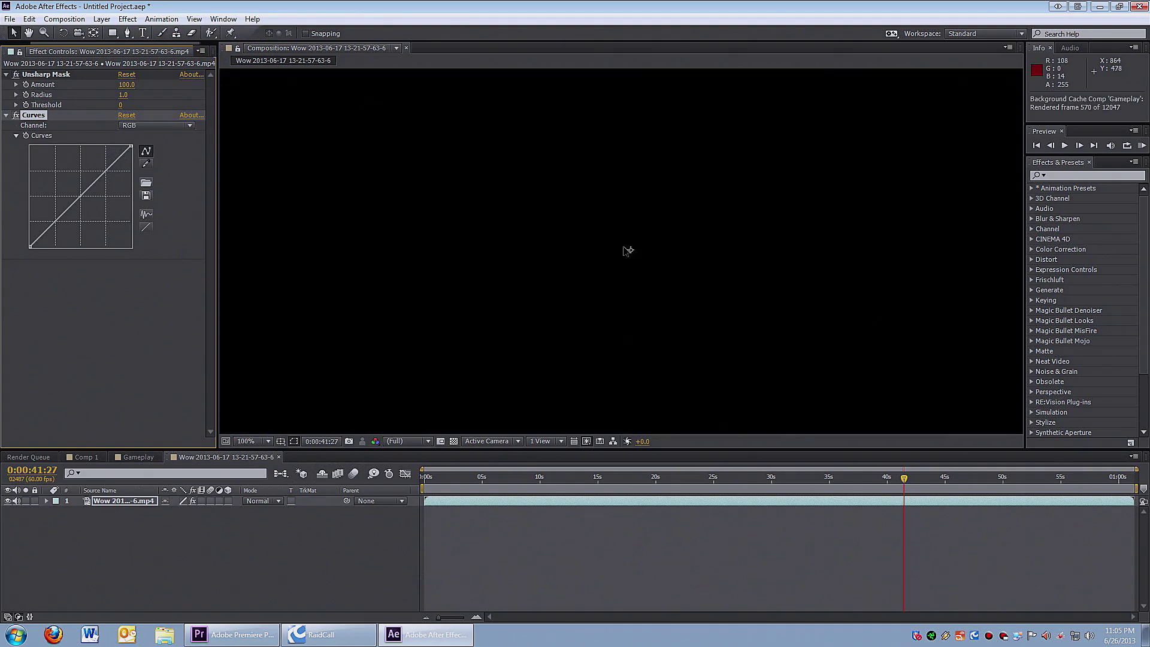
left_click_drag(101, 172, 104, 170)
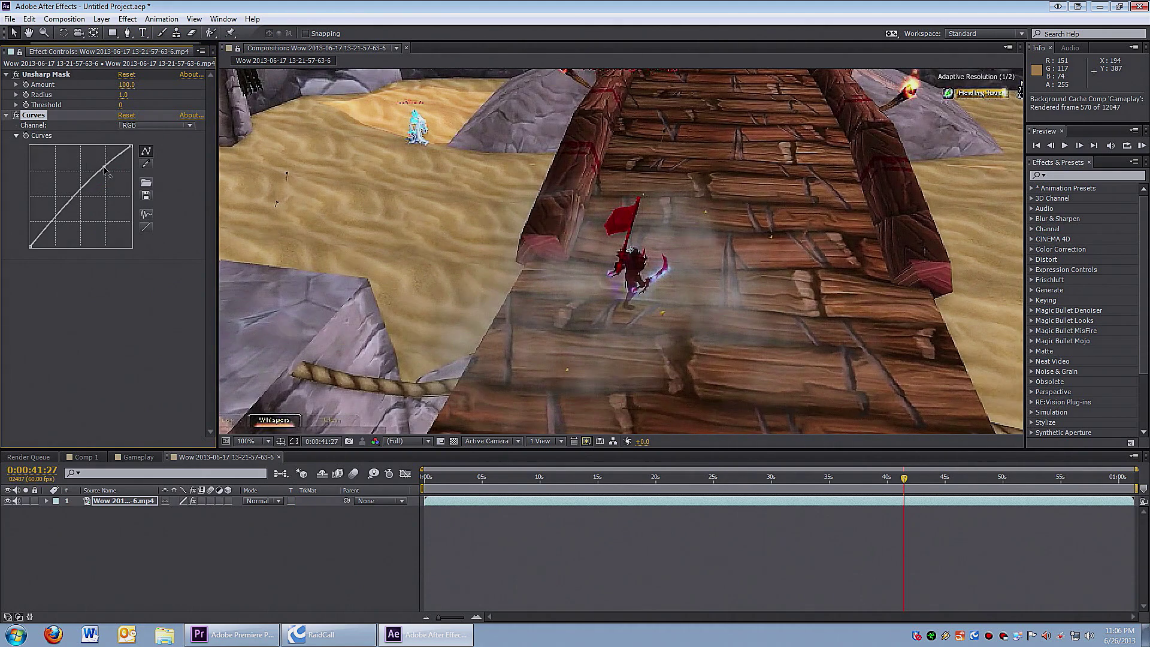
Add a lower curve point and fine-tune both points for a gentle upward bow
left_click(53, 221)
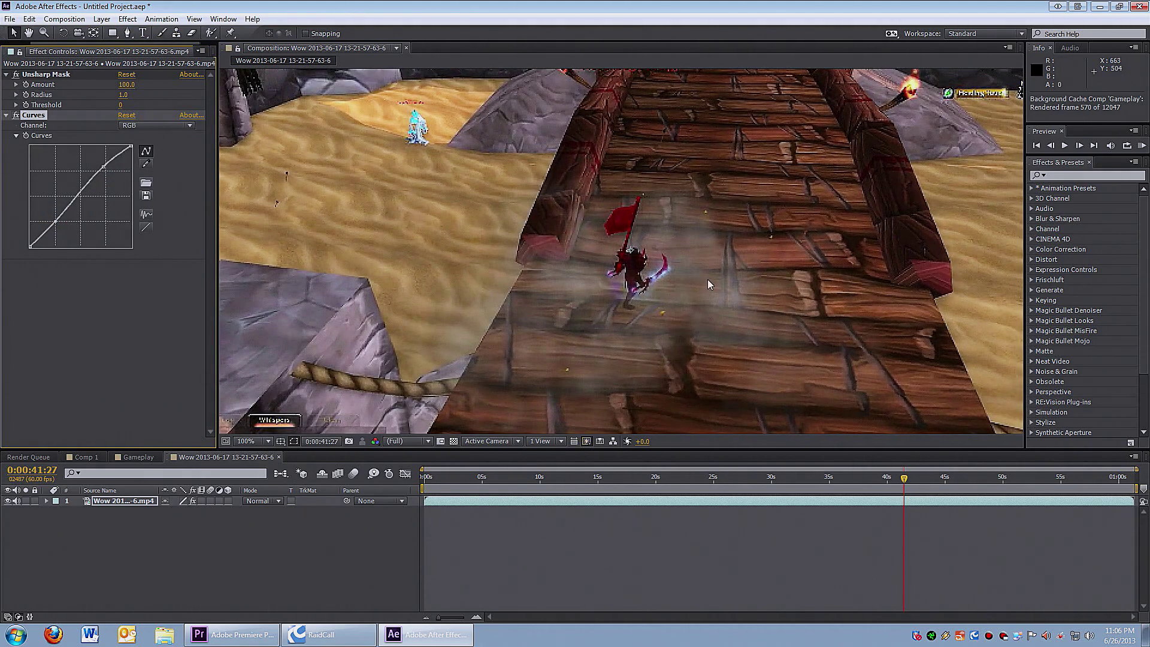
scroll(706, 279, "down", 2)
mouse_move(54, 221)
left_mouse_down()
mouse_move(46, 210)
mouse_move(57, 236)
mouse_move(53, 214)
mouse_move(55, 223)
left_mouse_up()
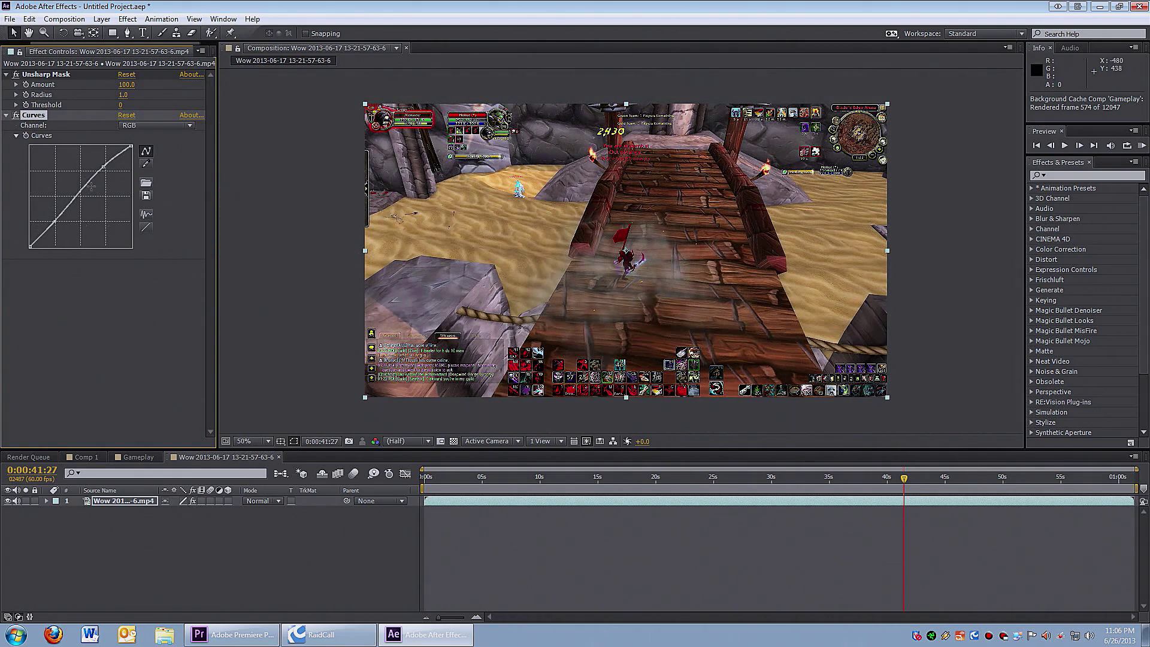
left_click_drag(100, 166, 103, 167)
left_click_drag(54, 221, 54, 222)
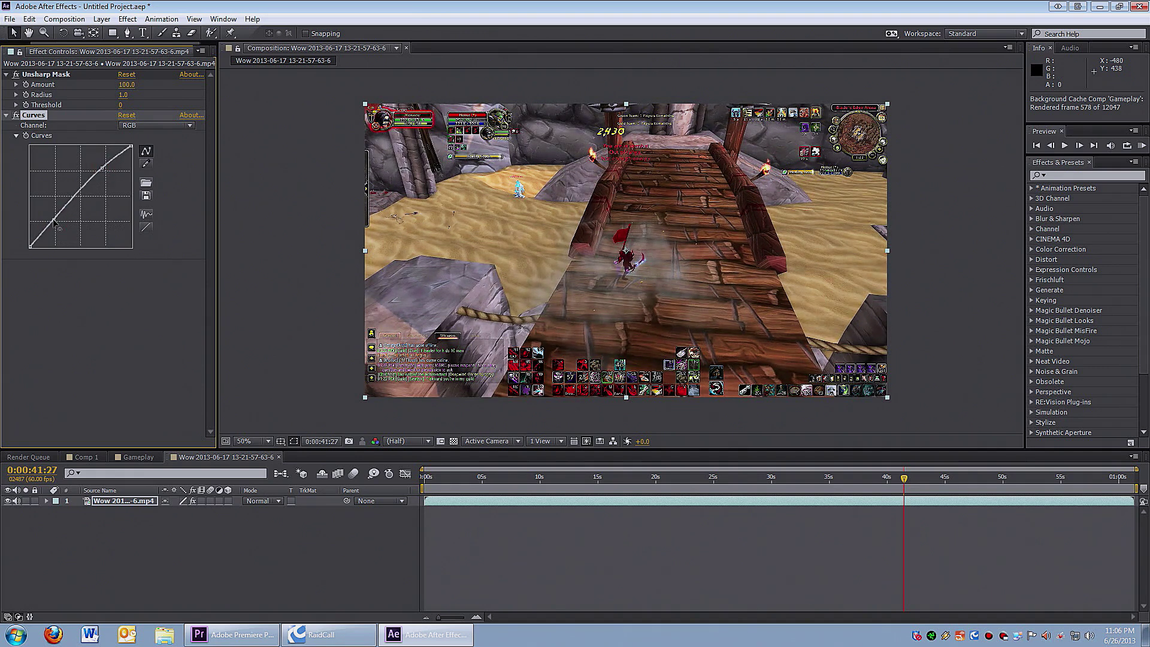
left_click(43, 237)
scroll(631, 269, "up", 2)
scroll(630, 269, "down", 2)
Try a steeper curve, then undo it to restore the gentle bow
left_click_drag(101, 168, 69, 176)
key("ctrl+z")
scroll(698, 264, "up", 2)
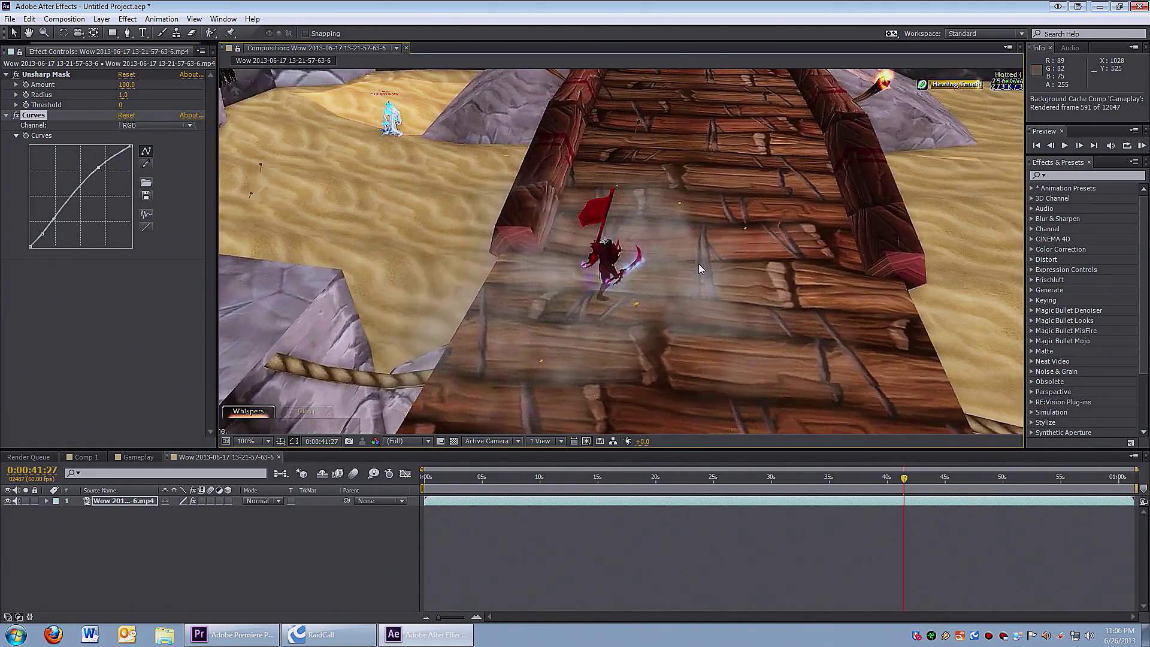
scroll(699, 272, "down", 2)
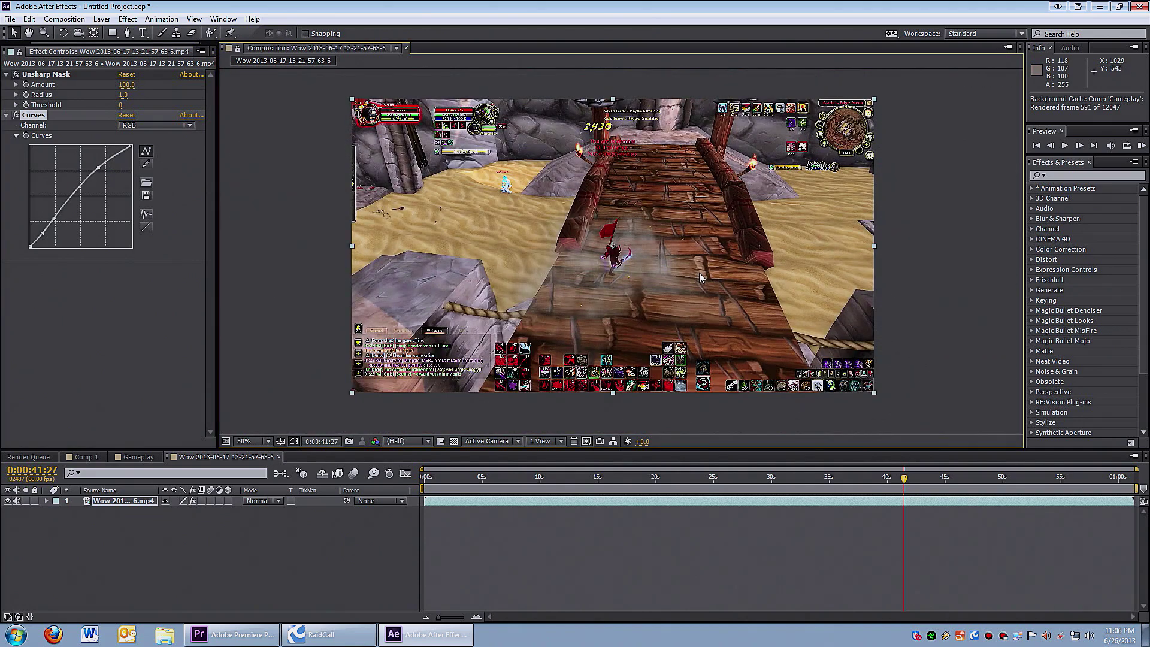
Add a Photo Filter below Curves with the Cooling Filter (80) tint, viewed at full size
left_click(127, 20)
mouse_move(223, 148)
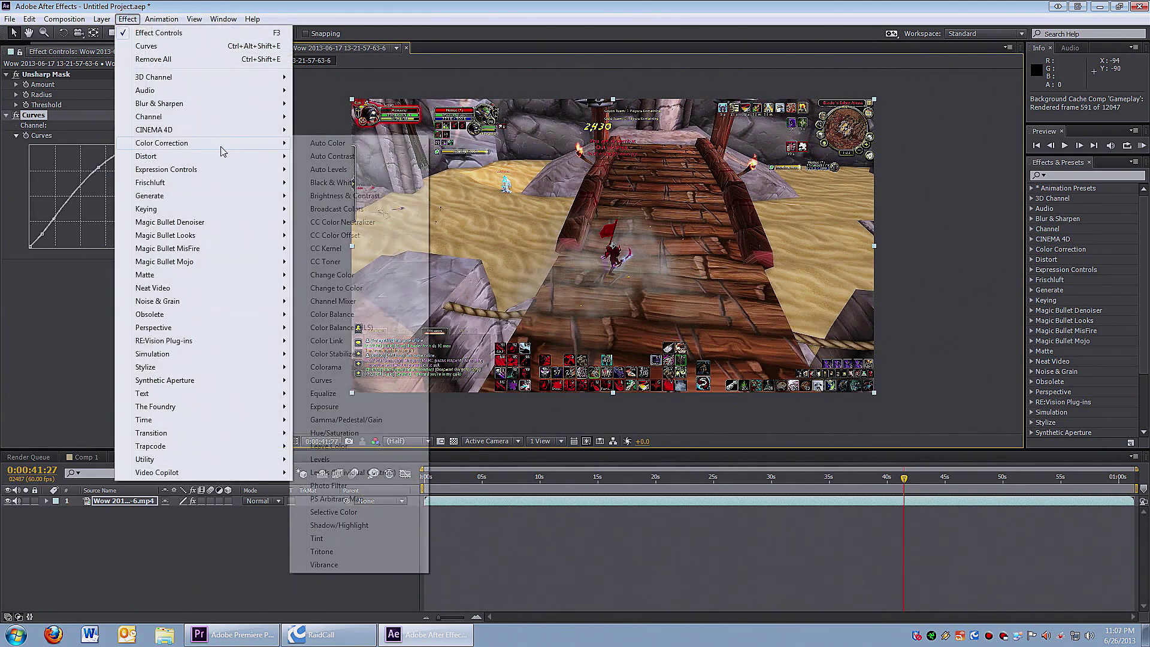
left_click(395, 488)
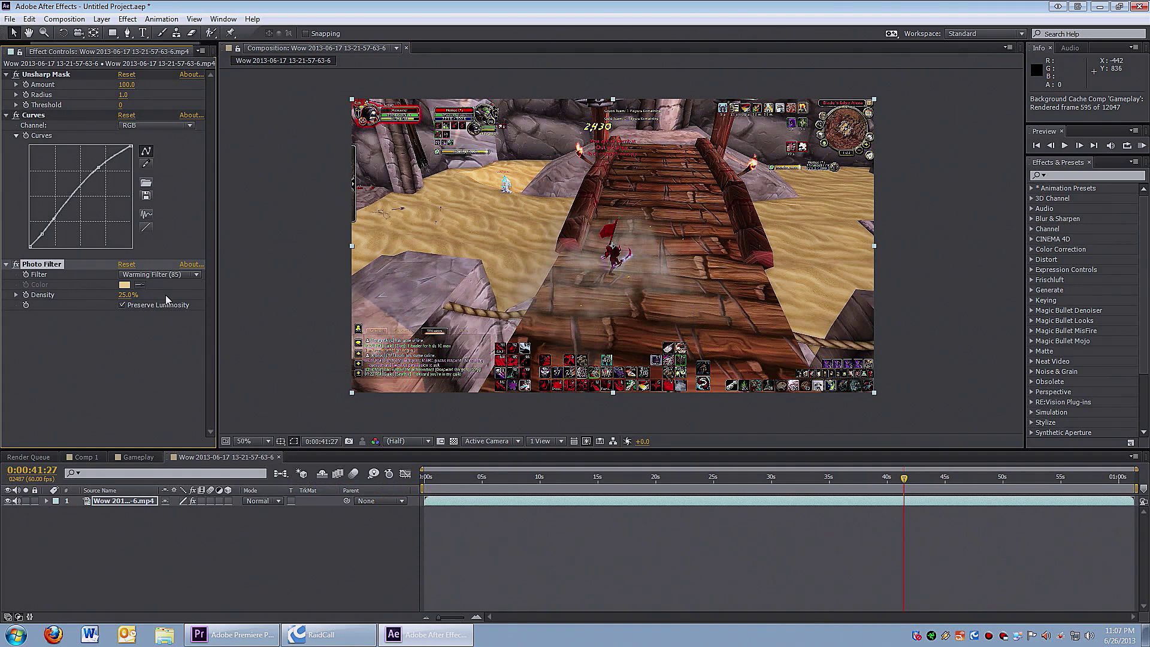
left_click(153, 276)
left_click(163, 326)
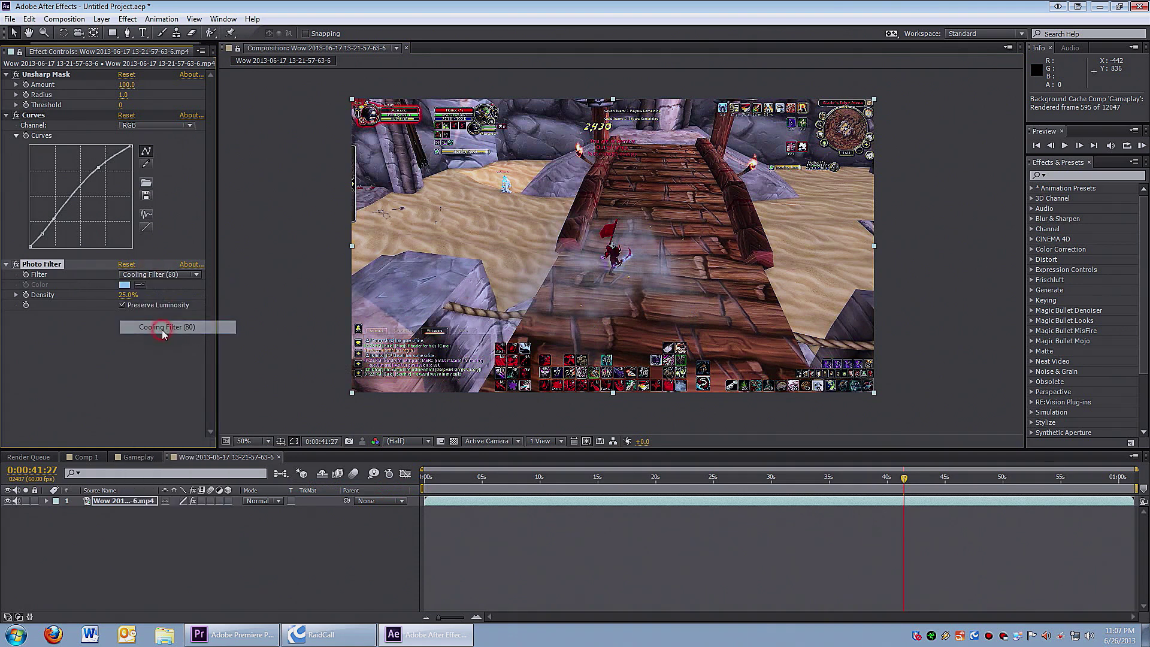
key("/")
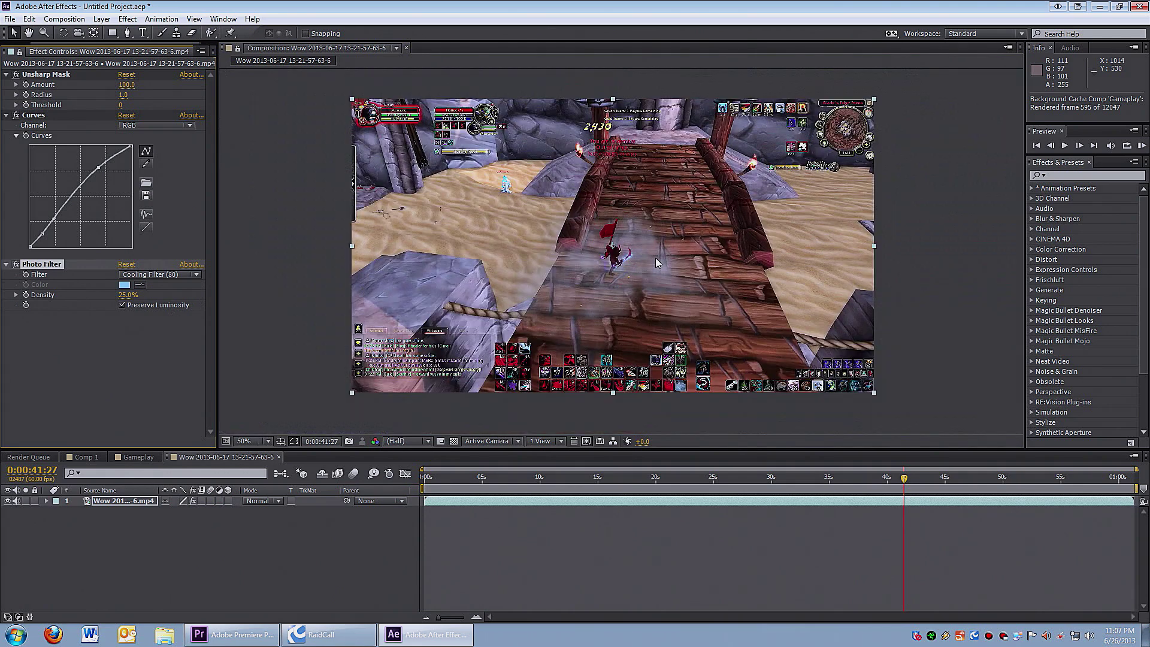
Try the Orange and then the Yellow Photo Filter tints
left_click(155, 276)
left_click(160, 379)
left_click(155, 275)
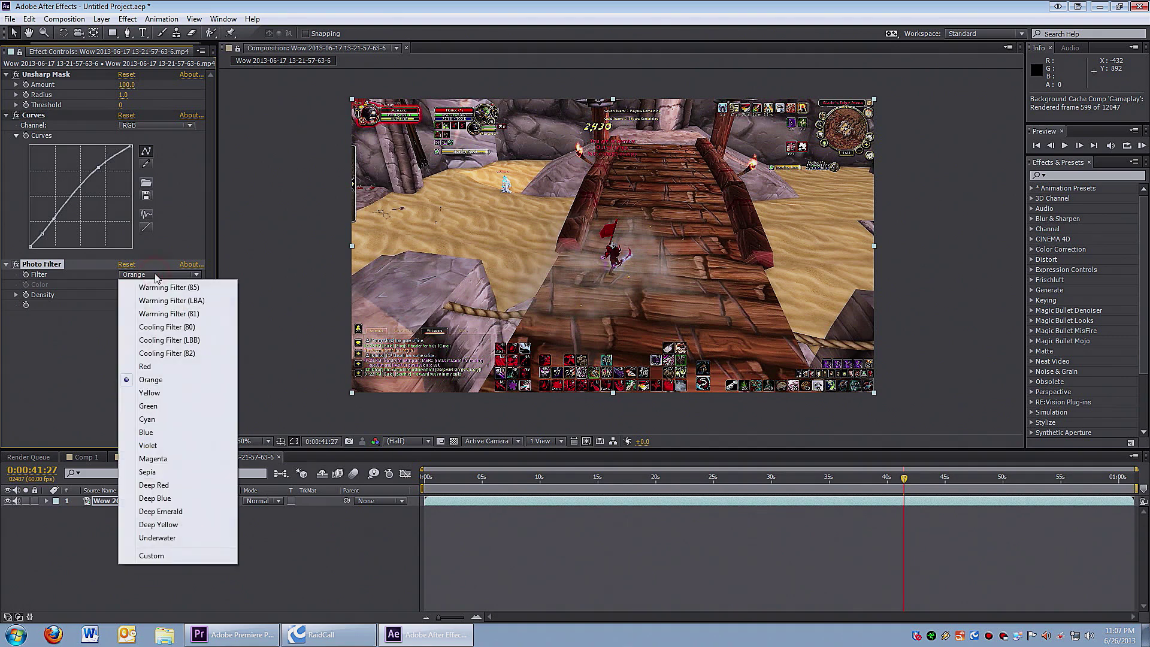
left_click(167, 394)
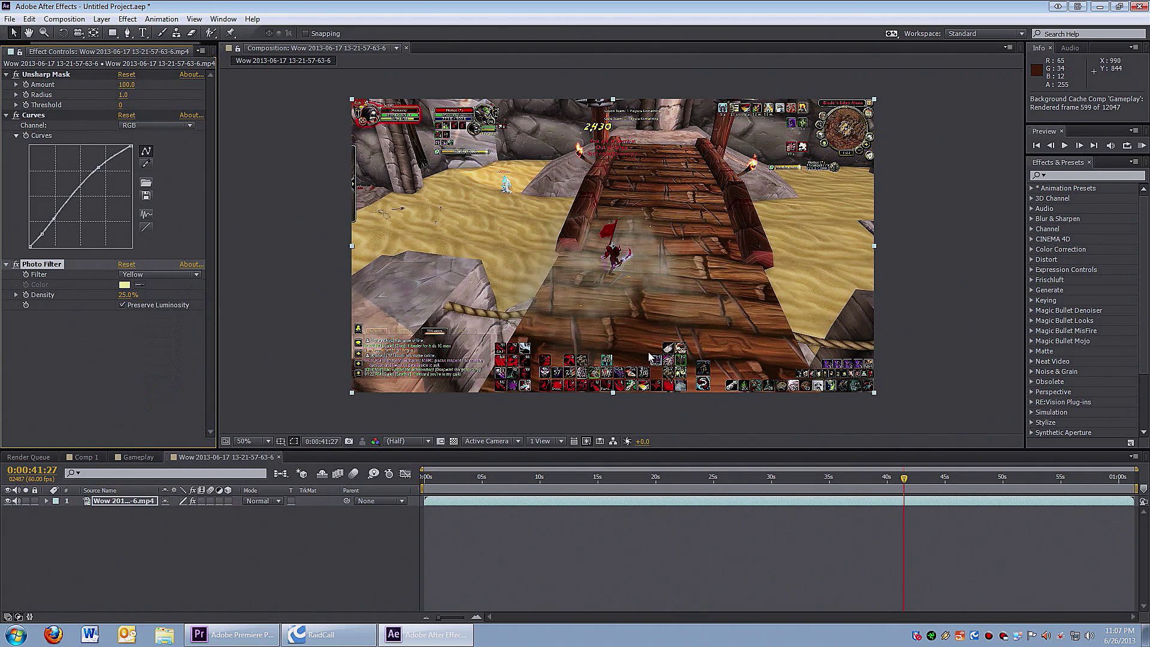
Preview frames at 0:00:21:41, 0:00:27:41 and 0:00:32:55, then set the tint to Blue
left_click(675, 477)
left_click(745, 478)
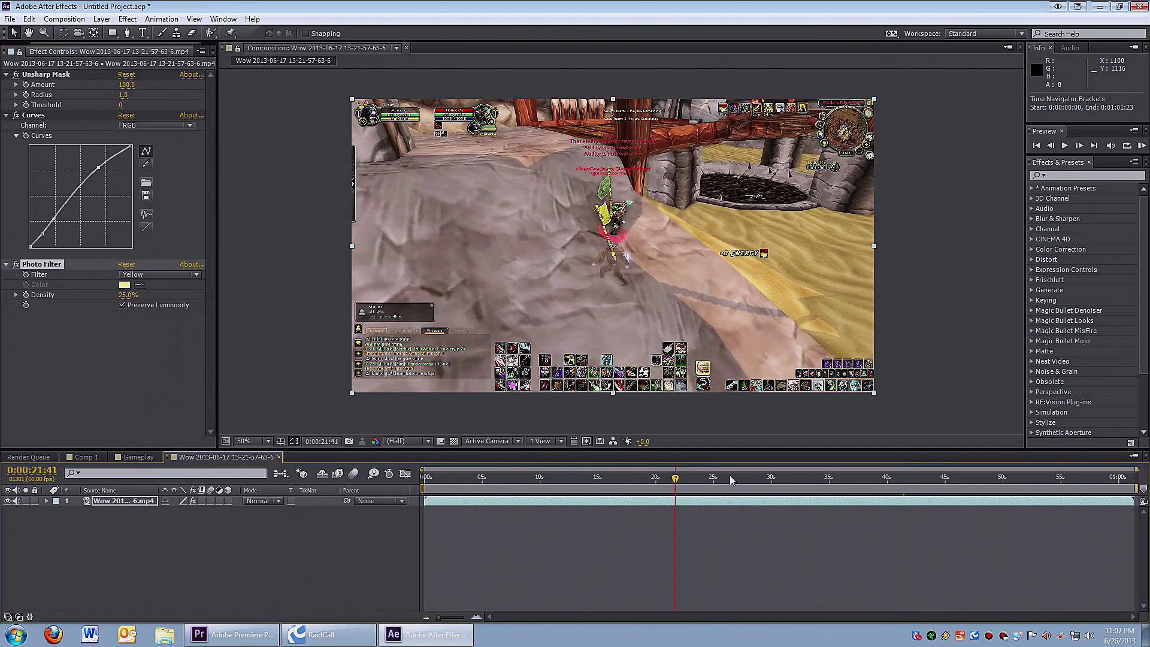
left_click(805, 479)
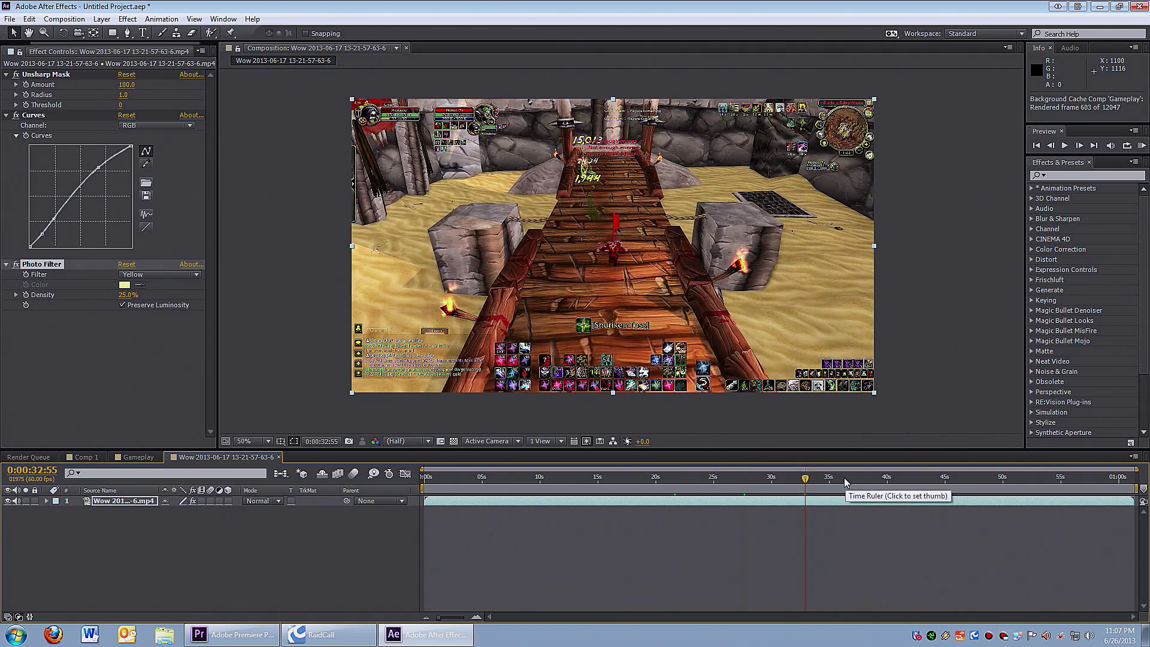
left_click(170, 275)
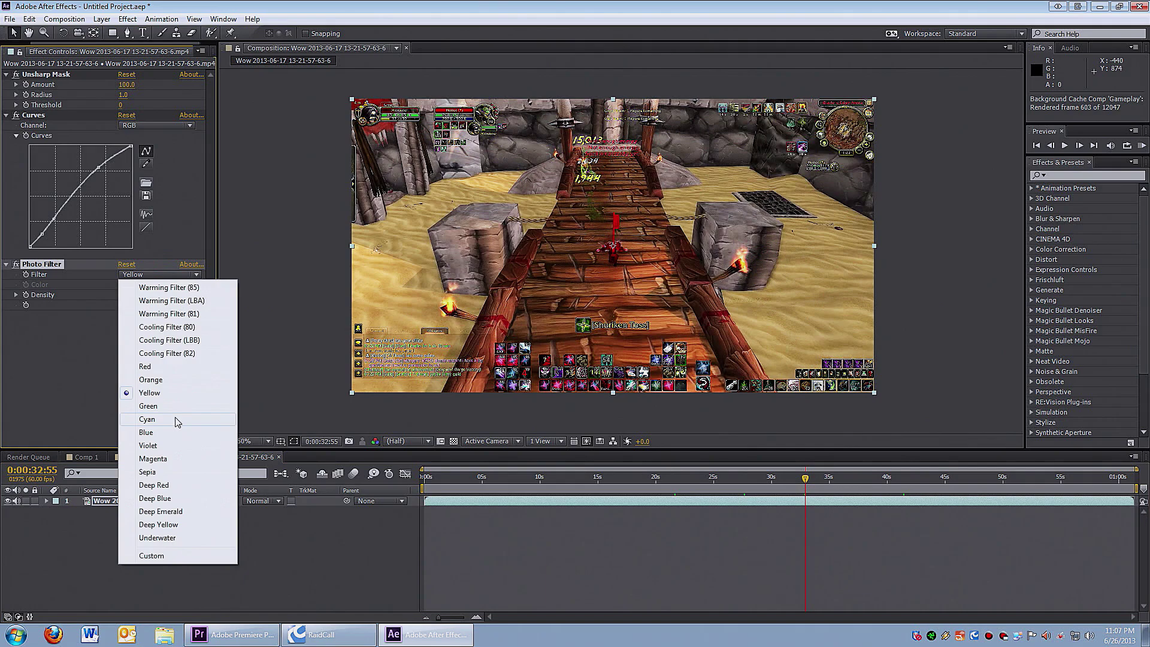
left_click(173, 432)
left_click(171, 276)
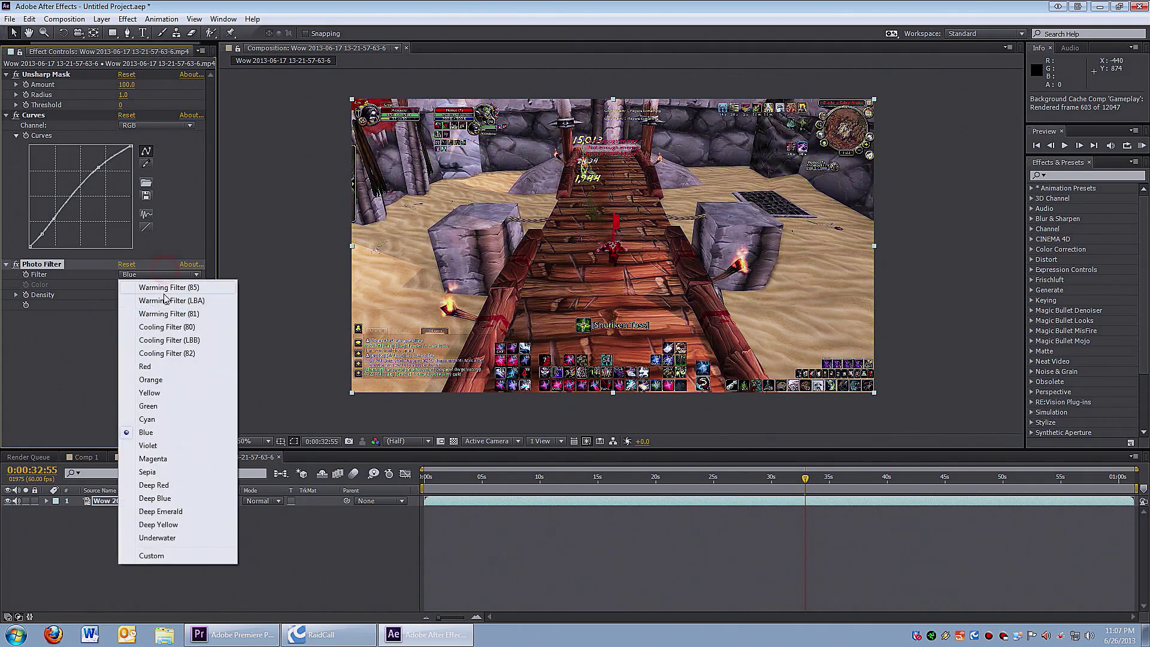